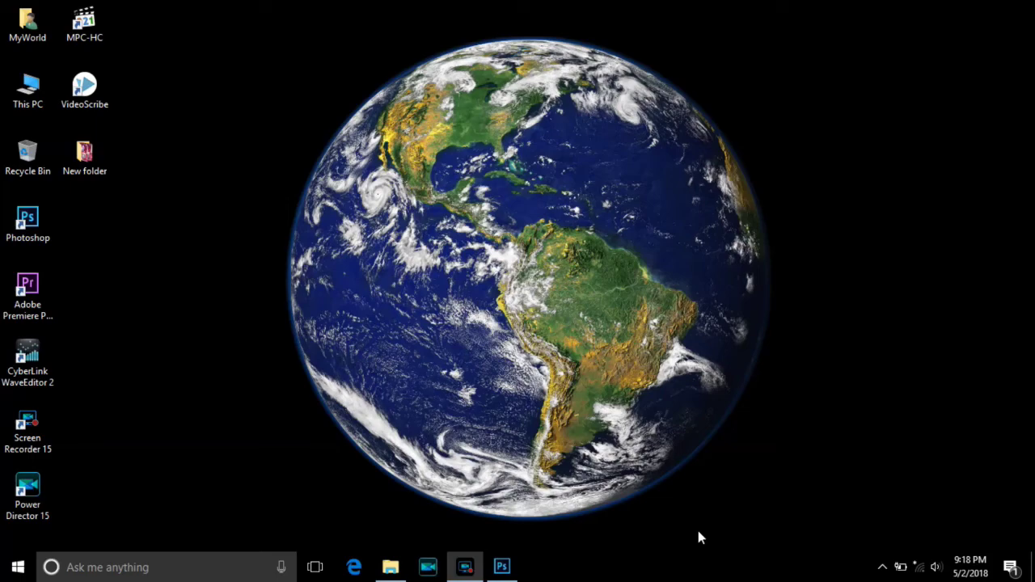
Create a new blank white 1280 × 720 px document with resolution set to 30
click(503, 568)
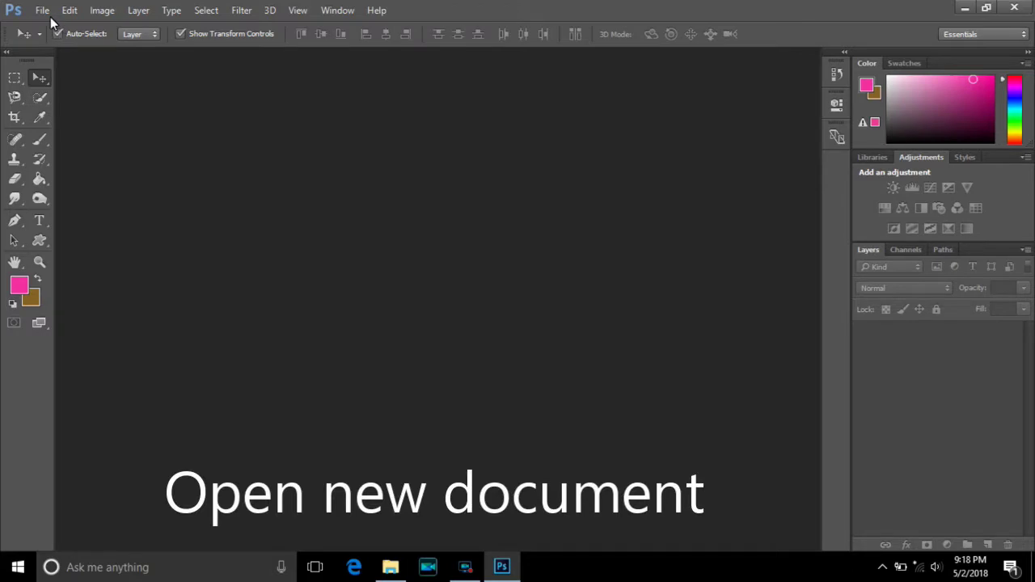
click(45, 10)
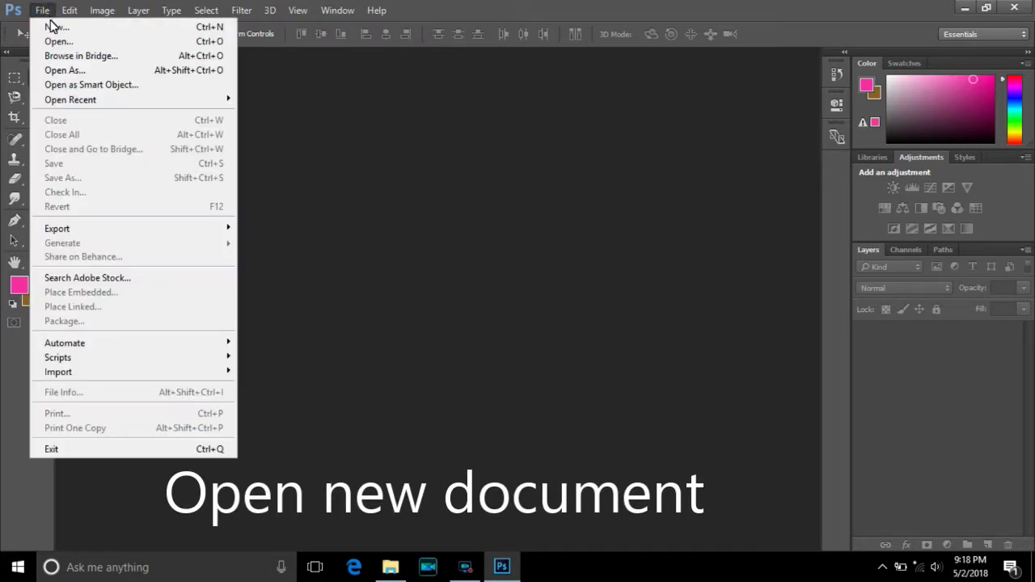
click(46, 25)
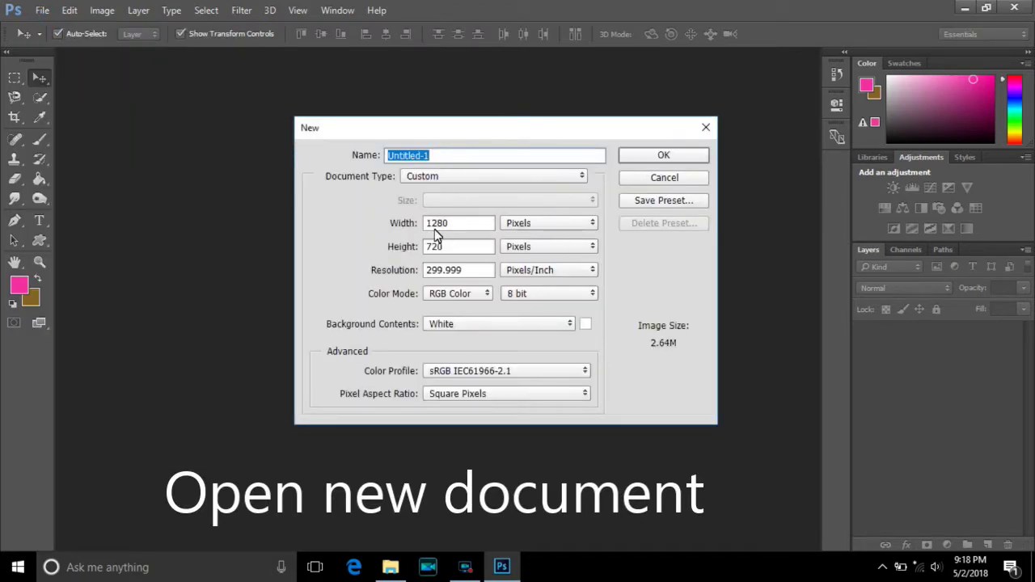
double_click(451, 272)
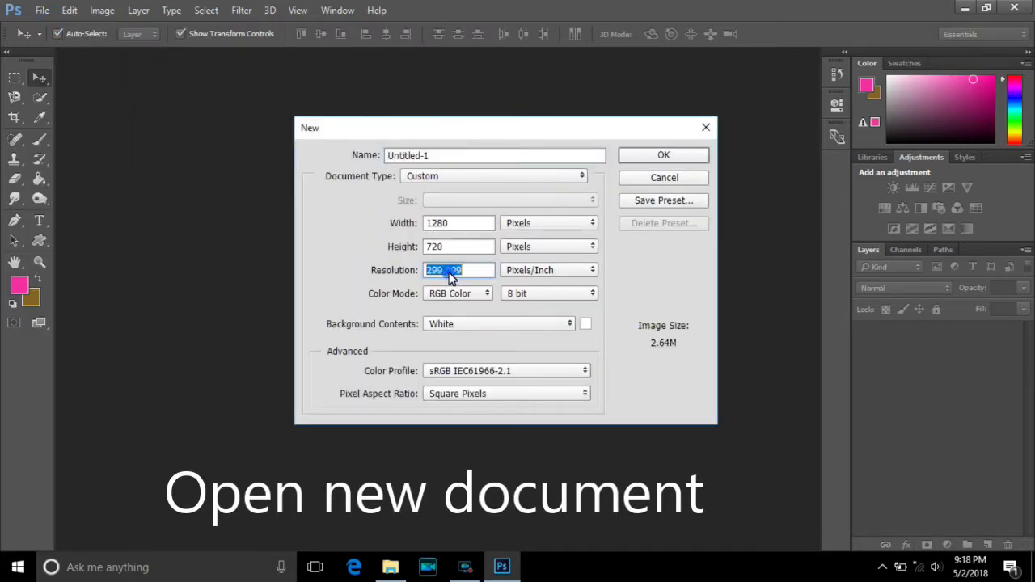
text(30)
click(663, 156)
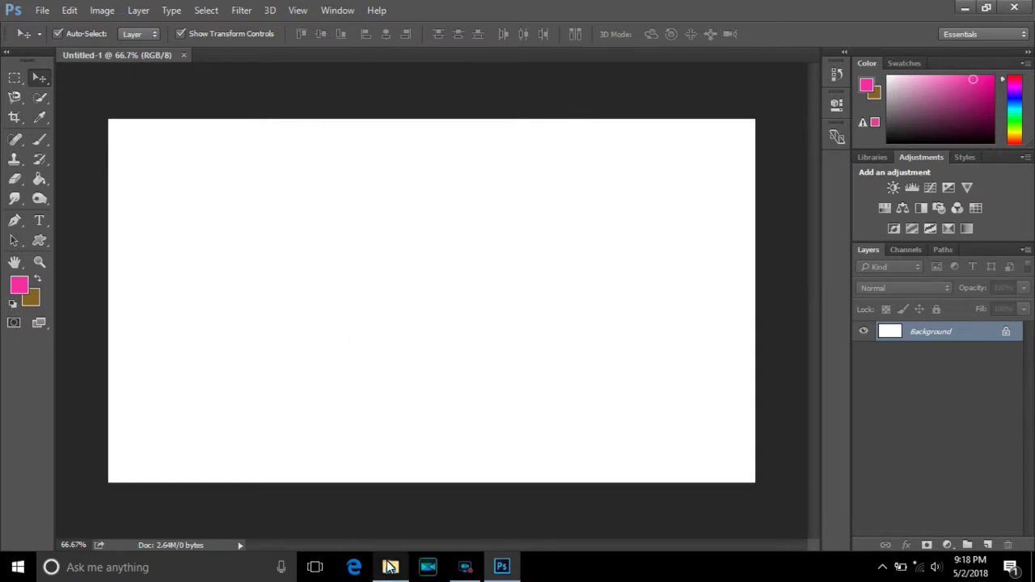
Place the Lenovo laptop photo, then the 98381755 pool-jump photo above it, as committed layers
click(390, 567)
drag(930, 134, 501, 566)
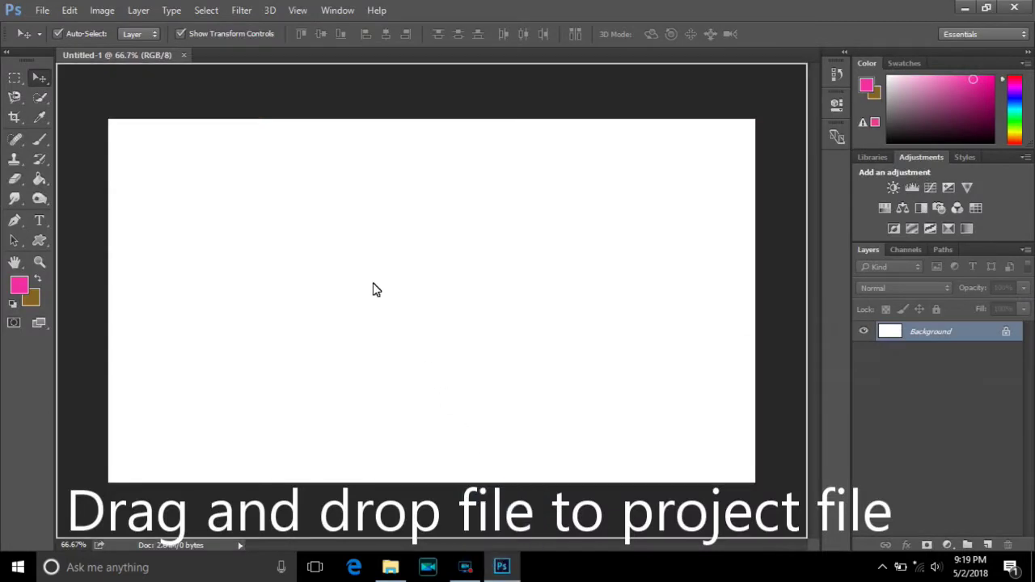
drag(501, 566, 423, 308)
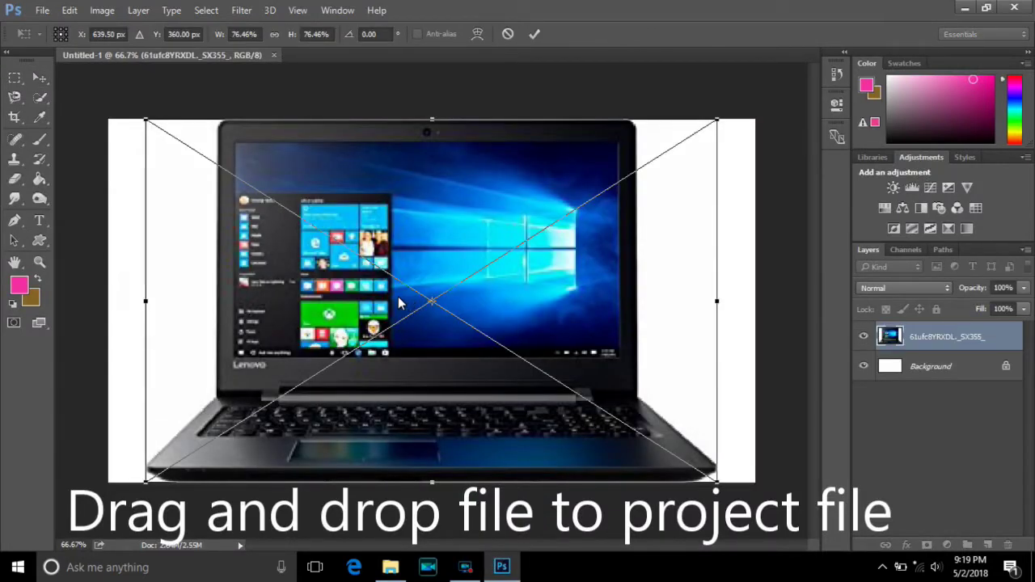
click(534, 34)
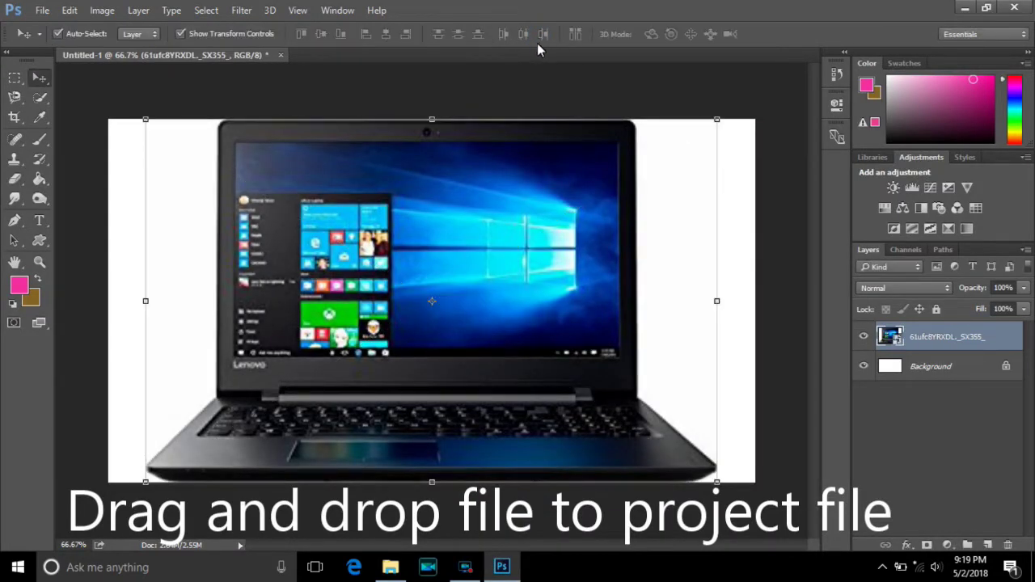
click(390, 566)
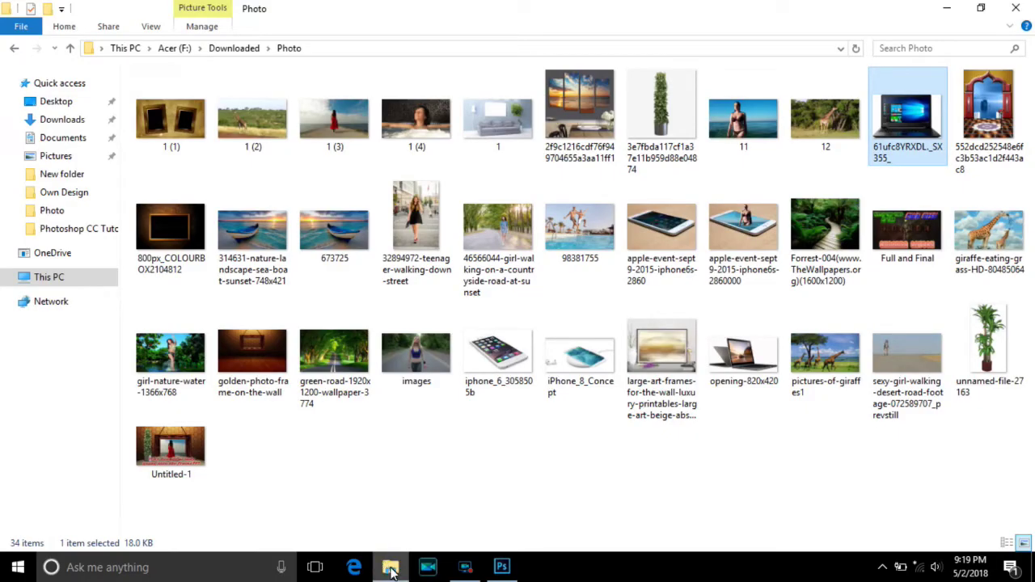
mouse_move(584, 244)
mouse_down()
mouse_move(499, 569)
mouse_move(422, 294)
mouse_up()
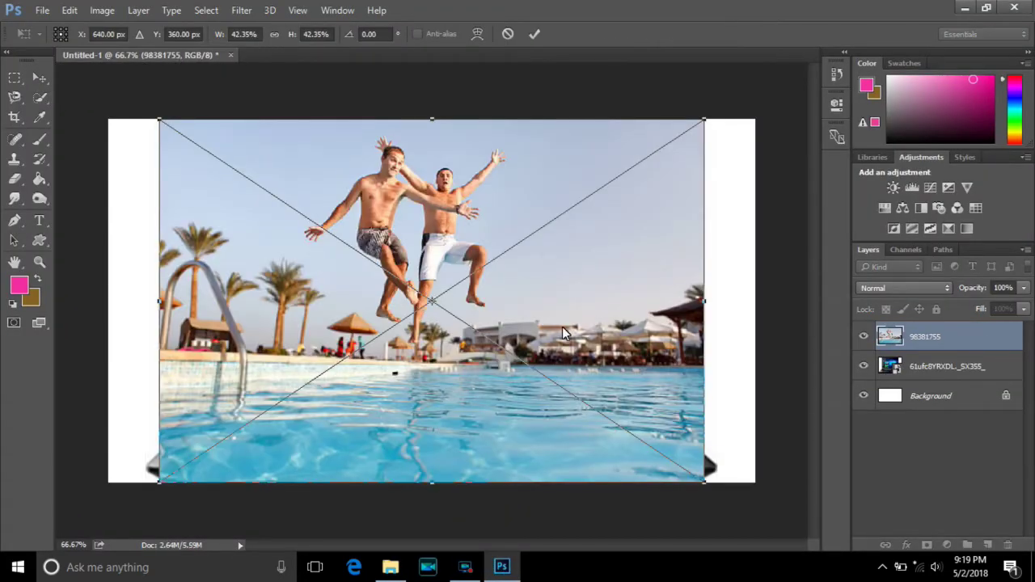
click(535, 36)
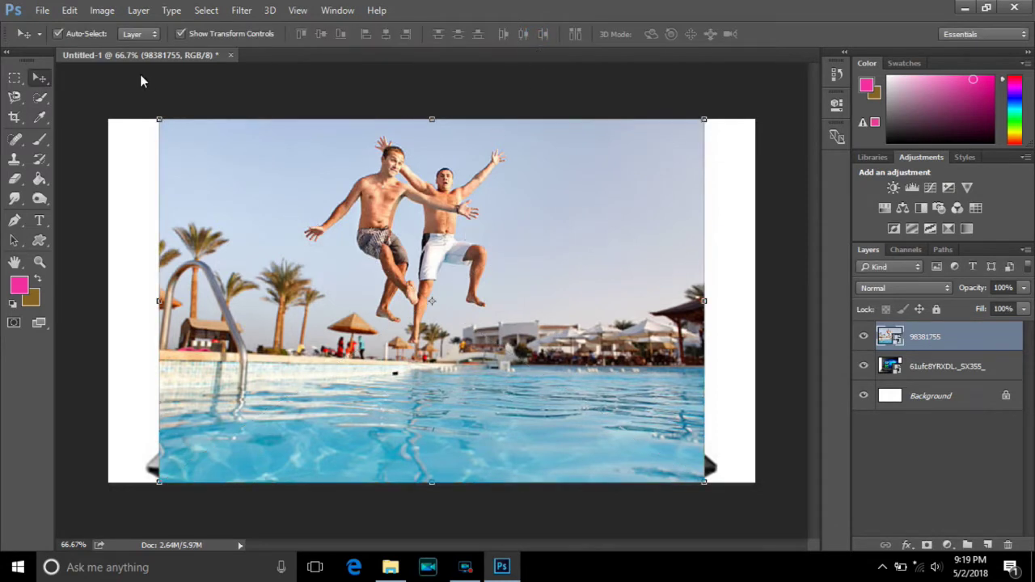
Polygonal-lasso the pool photo from its top corners to the waterline and mask it to that area
click(14, 97)
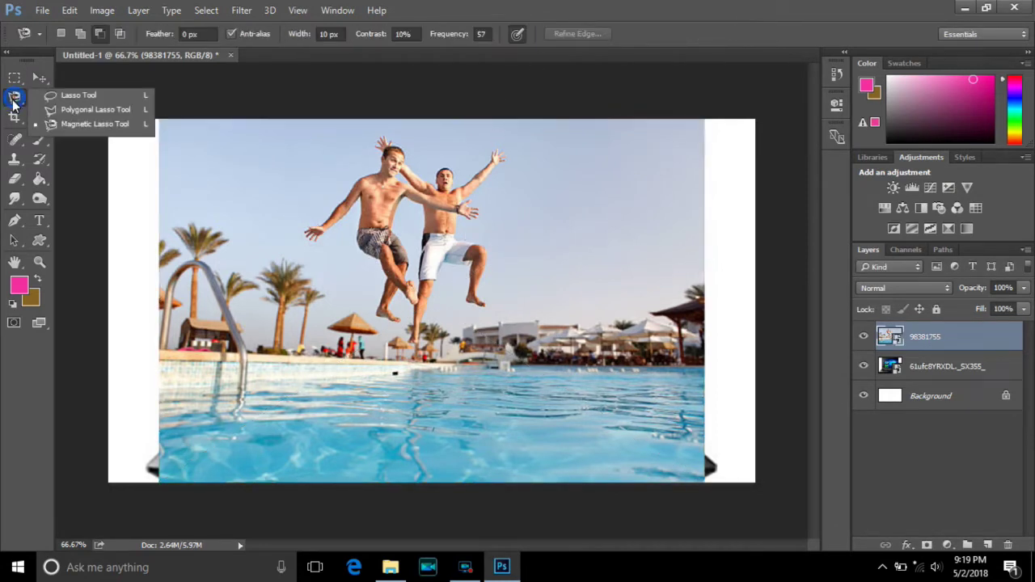
click(75, 111)
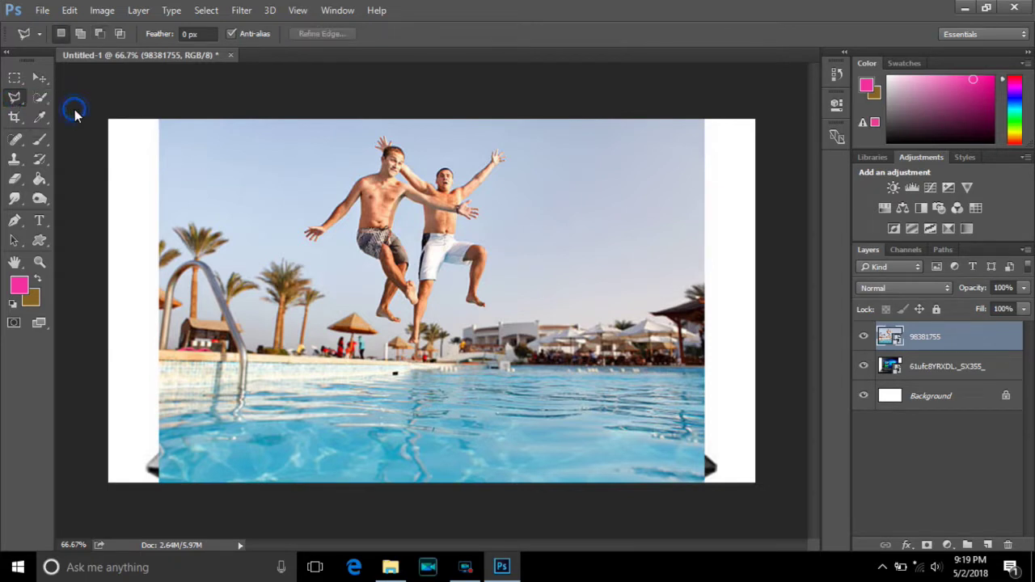
click(158, 120)
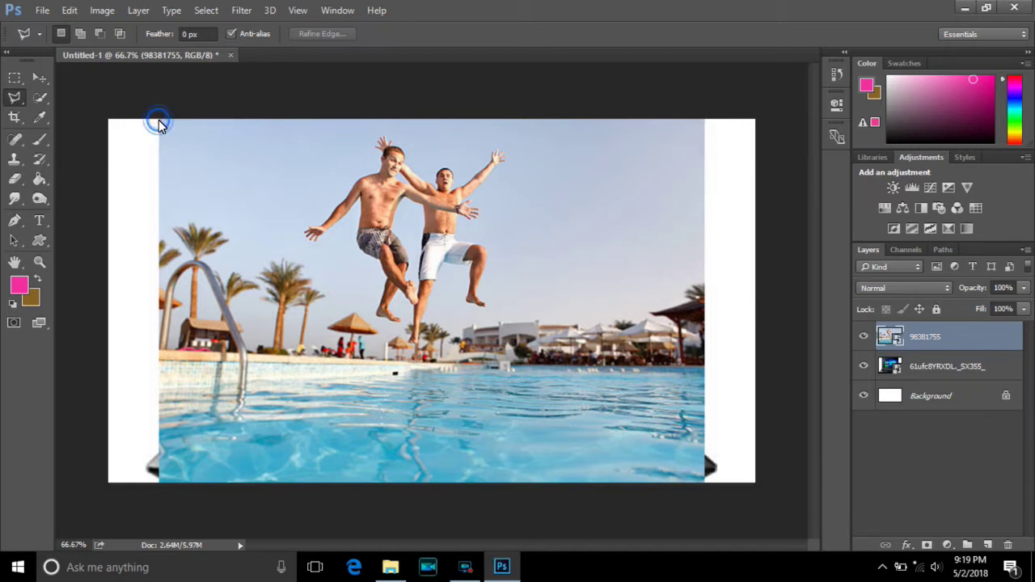
click(705, 120)
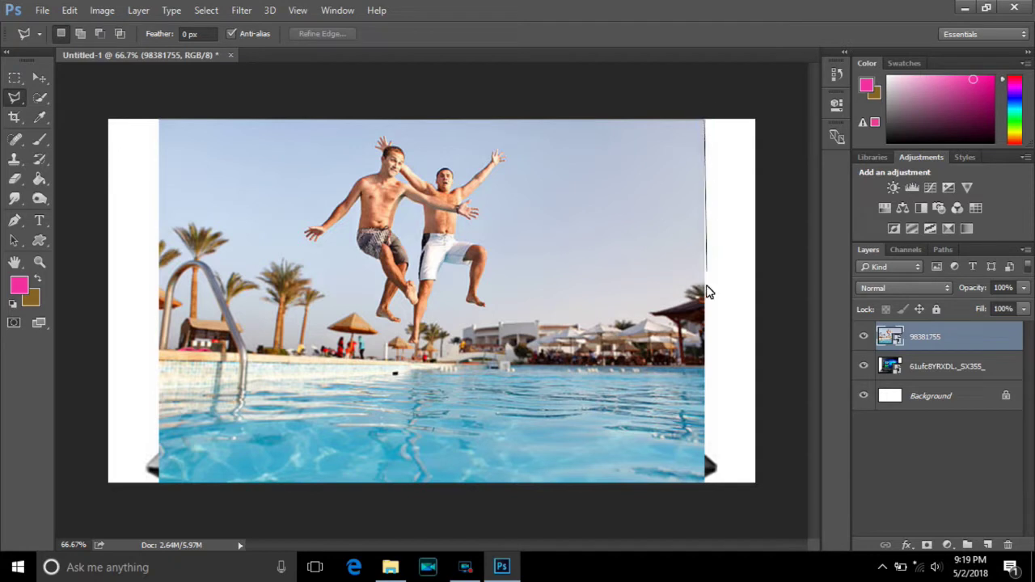
click(705, 367)
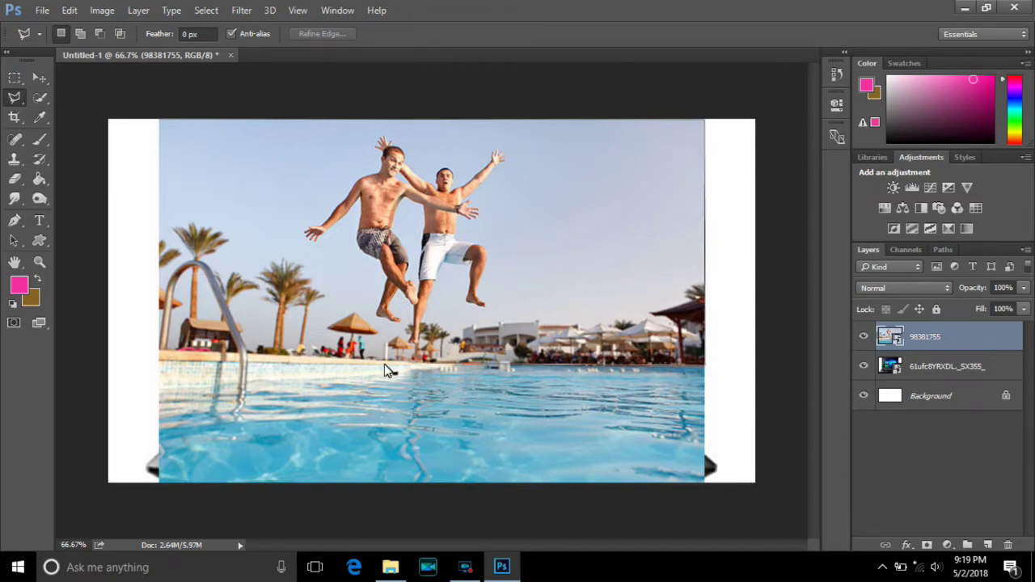
double_click(158, 351)
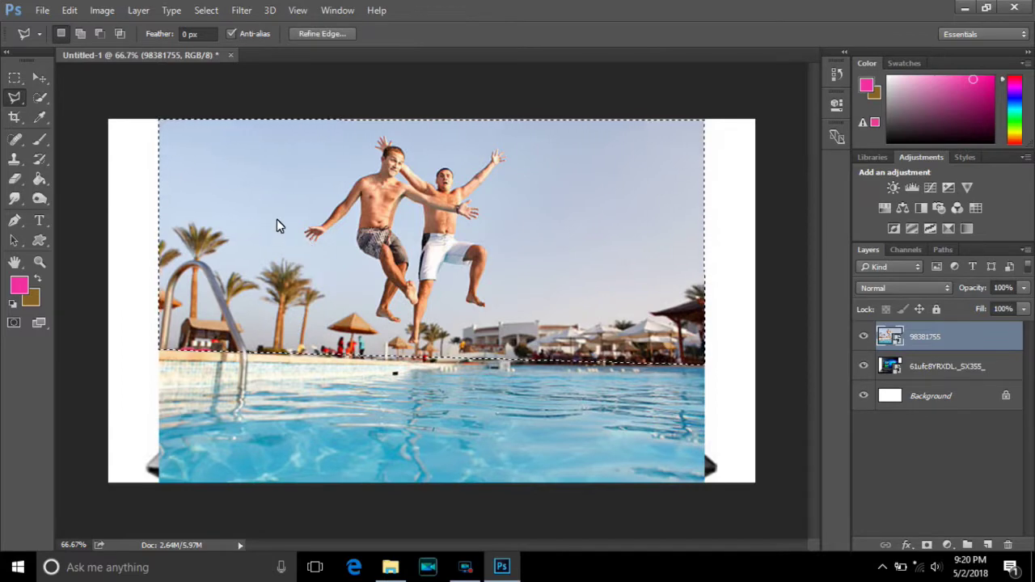
click(39, 77)
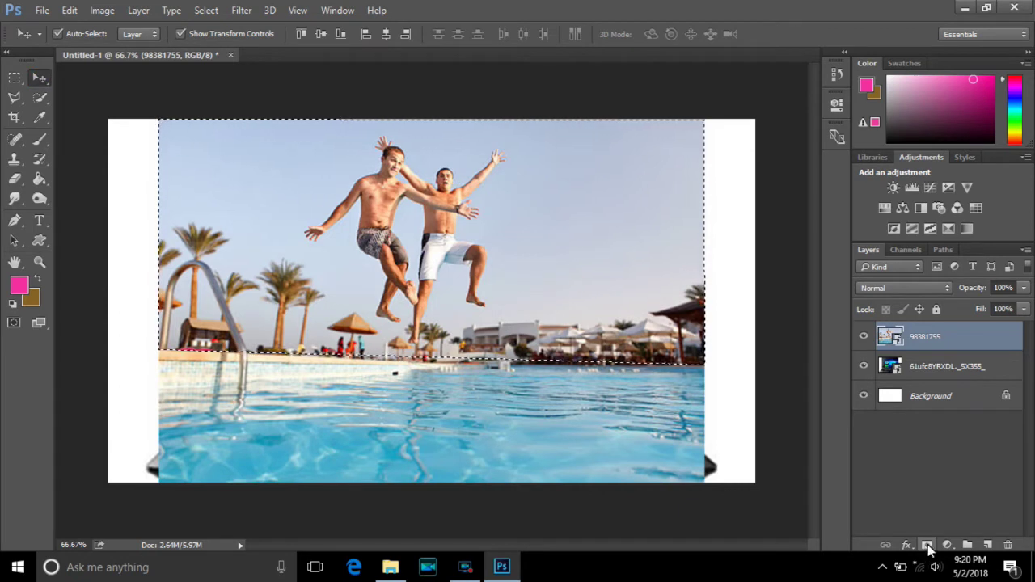
click(927, 547)
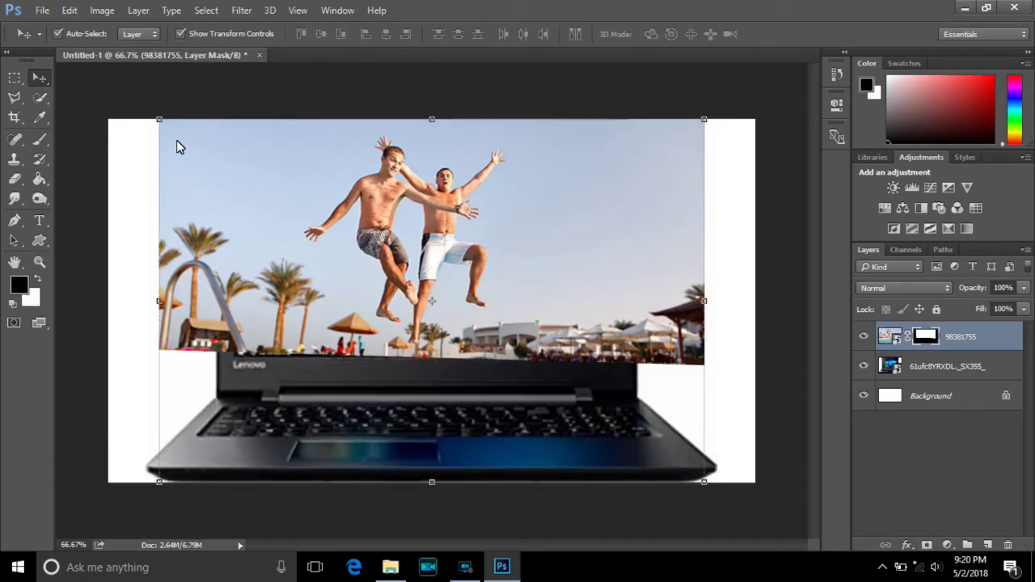
Distort the pool photo's four corners onto the laptop screen corners and apply the transform
drag(160, 121, 244, 158)
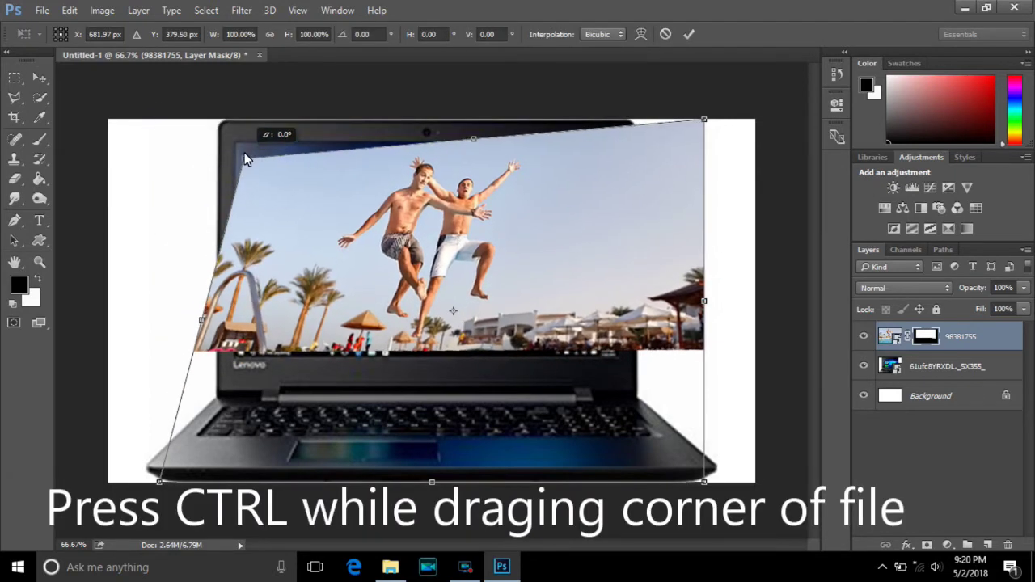
drag(244, 158, 238, 142)
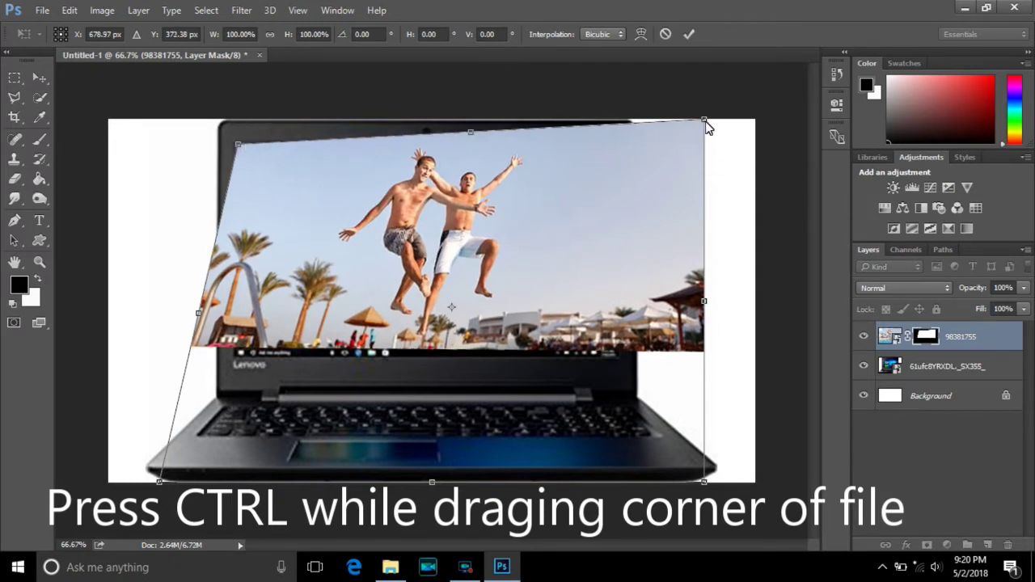
mouse_move(703, 121)
mouse_down()
mouse_move(610, 158)
mouse_move(615, 147)
mouse_up()
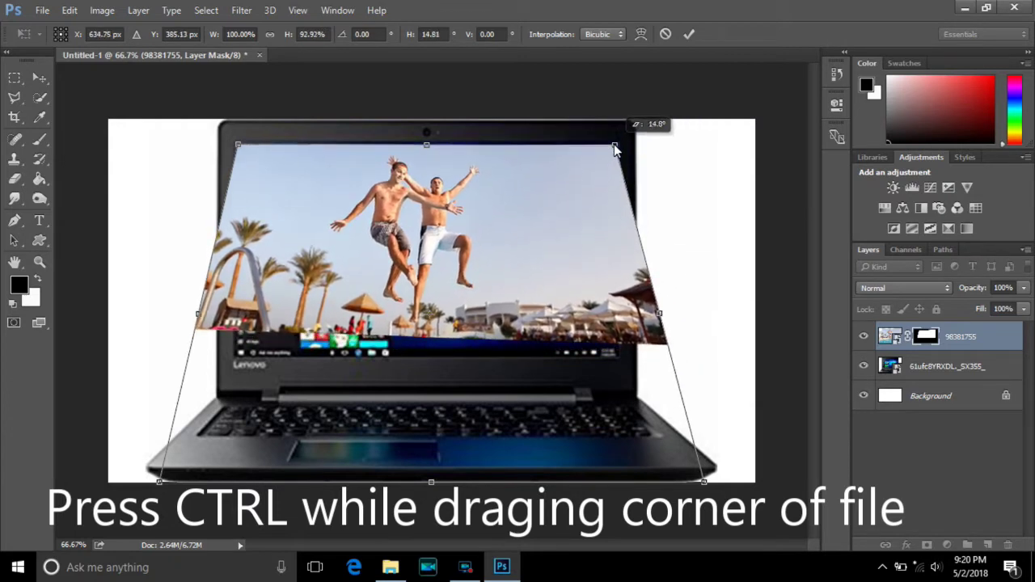
drag(614, 148, 615, 148)
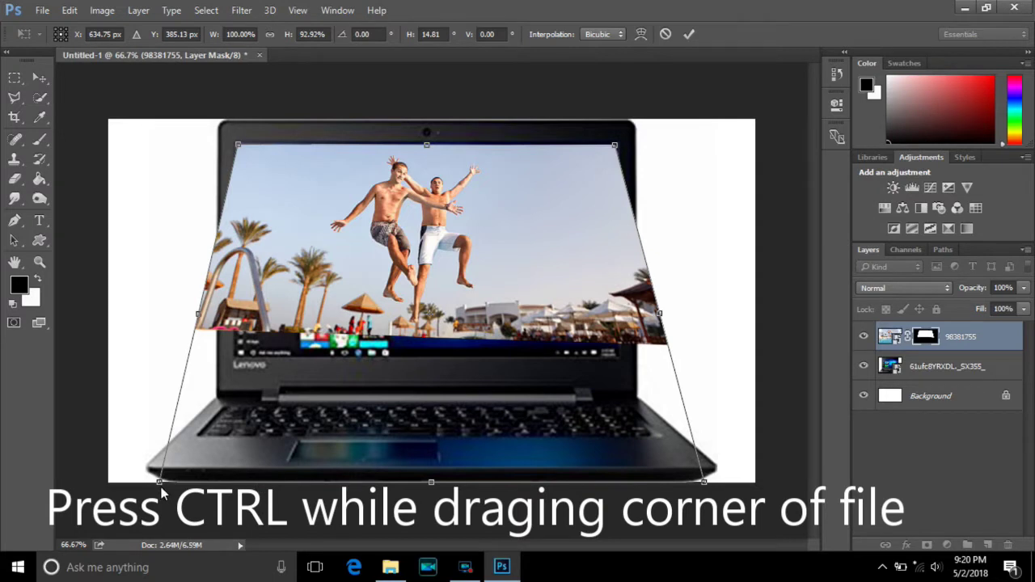
drag(160, 486, 232, 522)
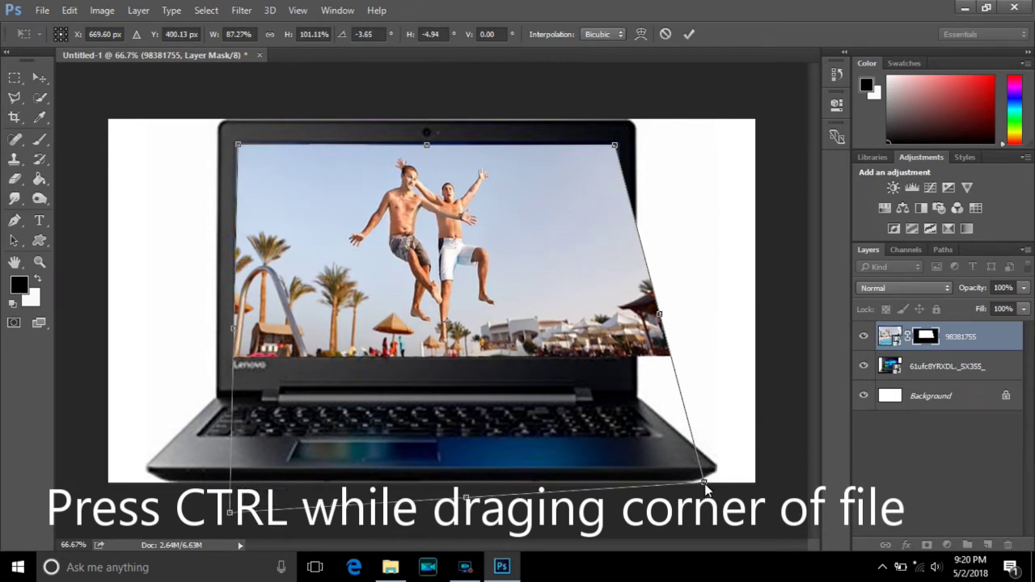
mouse_move(705, 487)
mouse_down()
mouse_move(620, 493)
mouse_move(621, 444)
mouse_move(621, 461)
mouse_up()
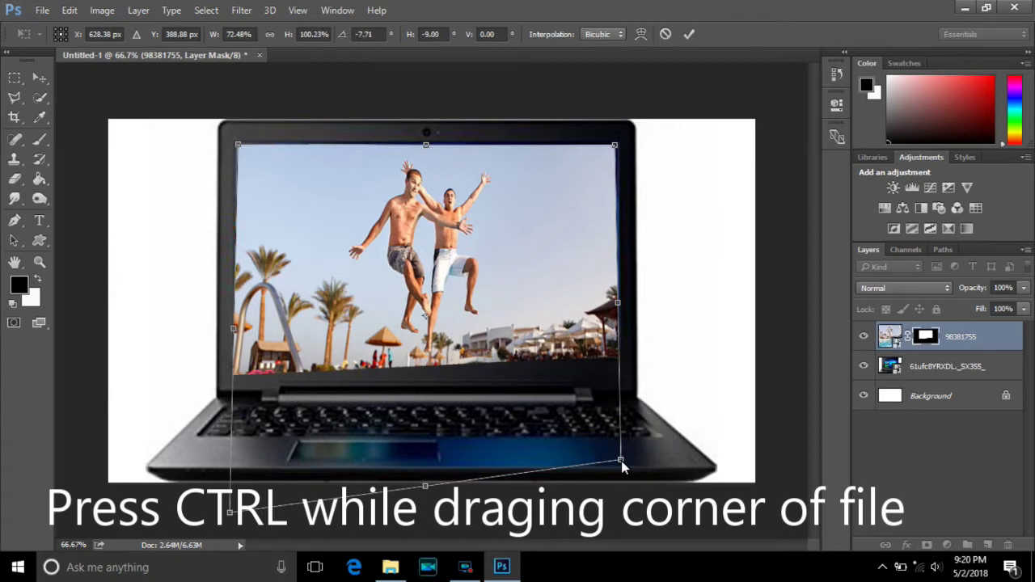
drag(232, 519, 235, 473)
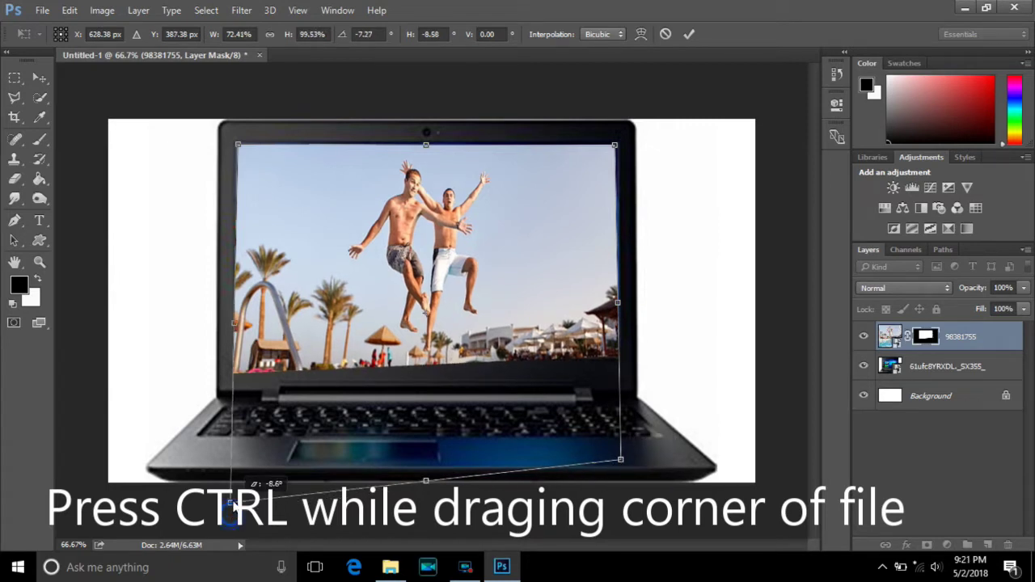
drag(236, 473, 236, 484)
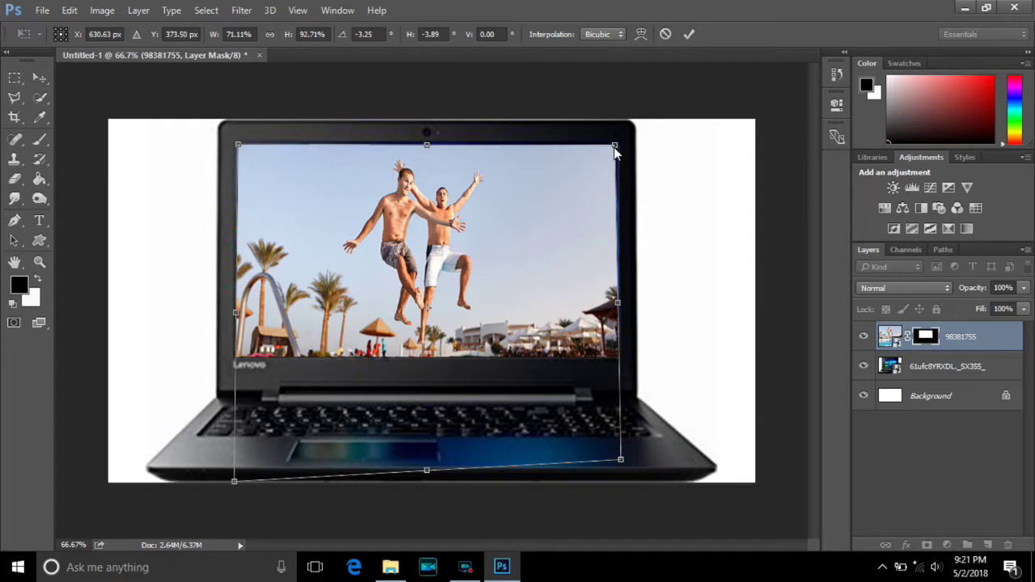
drag(614, 147, 619, 152)
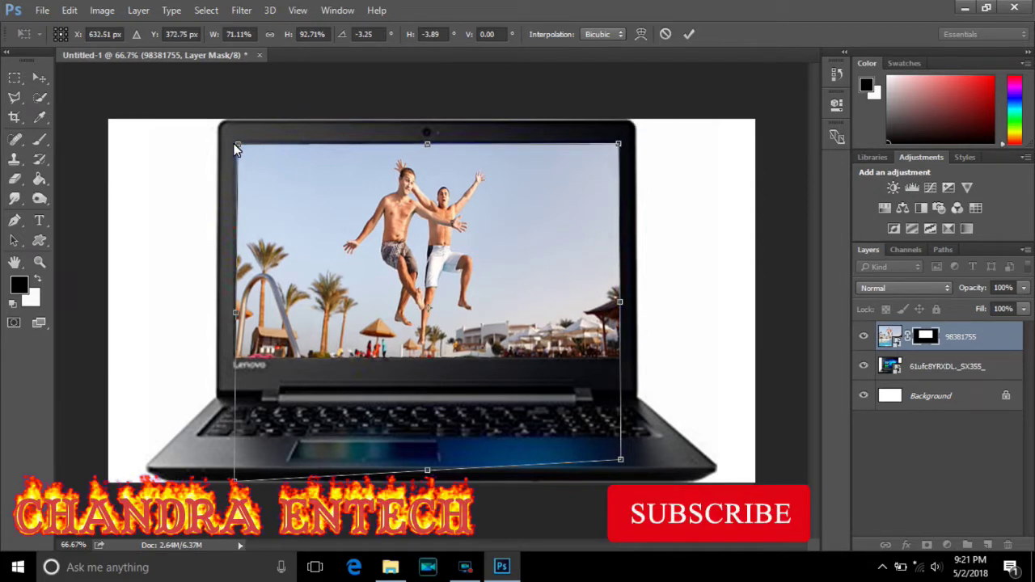
drag(235, 143, 233, 143)
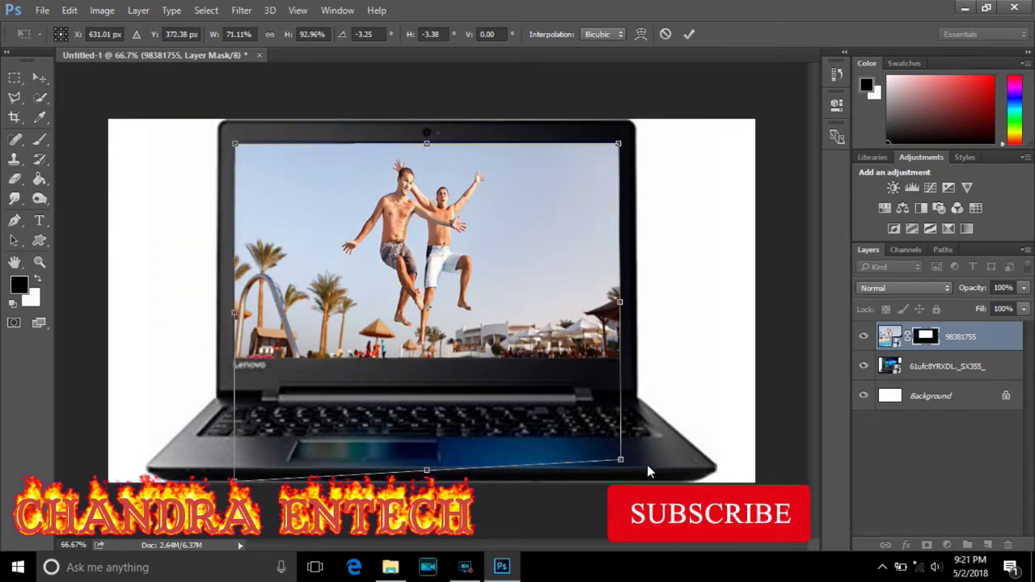
drag(622, 460, 624, 466)
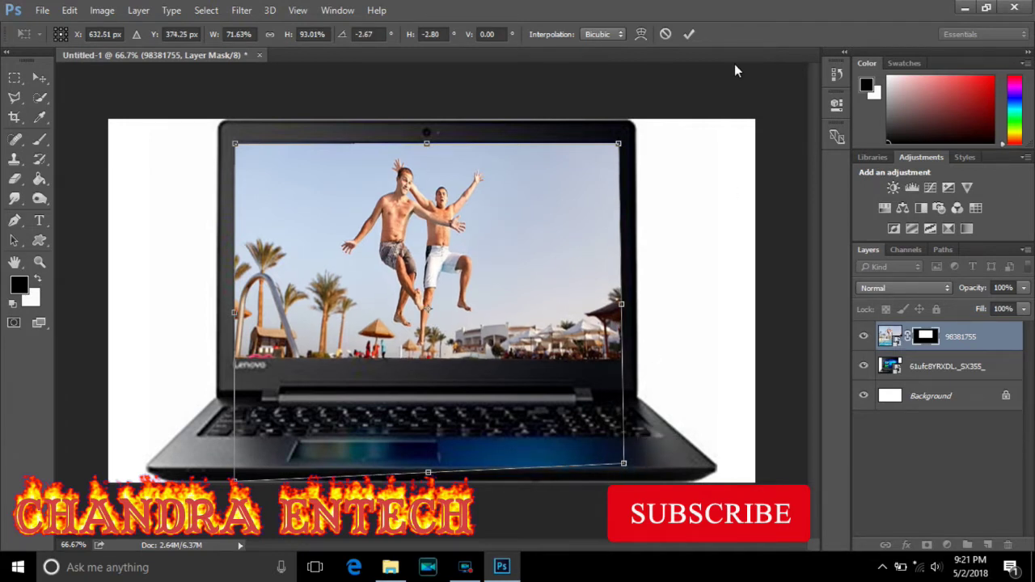
click(689, 34)
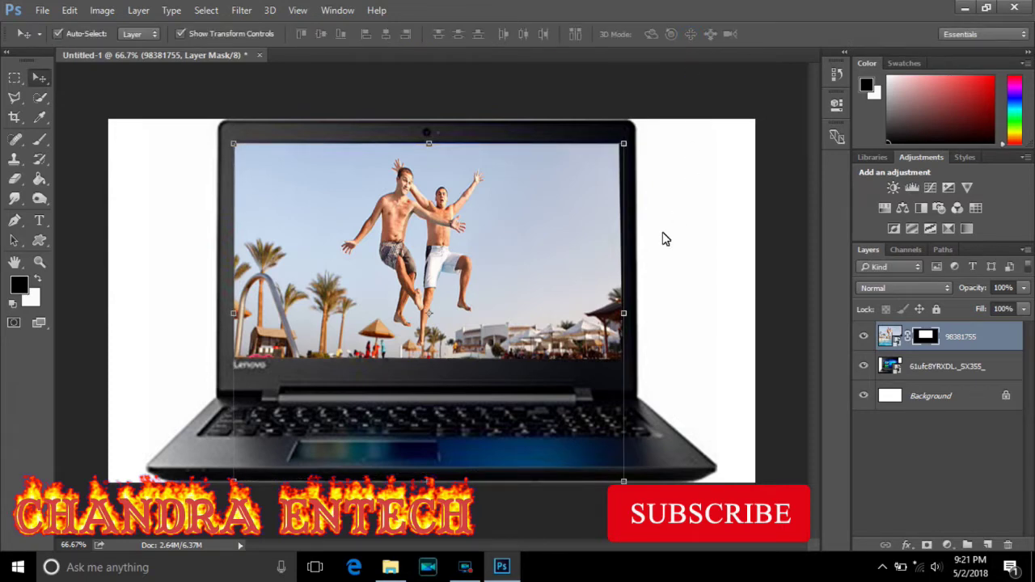
Place photo 11, the woman standing in the sea, into the document as a new layer
click(390, 567)
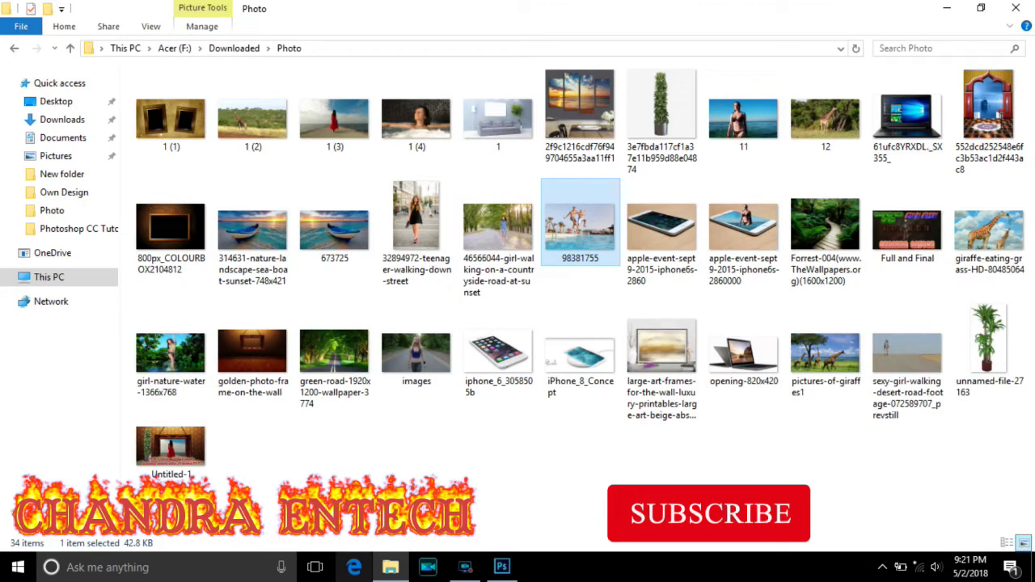
click(750, 117)
drag(750, 111, 508, 569)
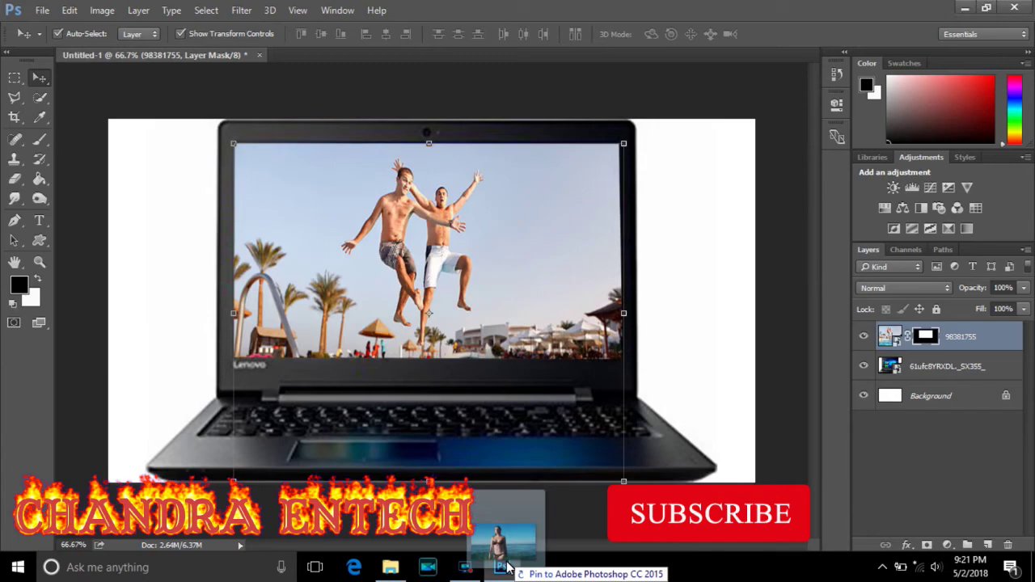
drag(508, 568, 435, 419)
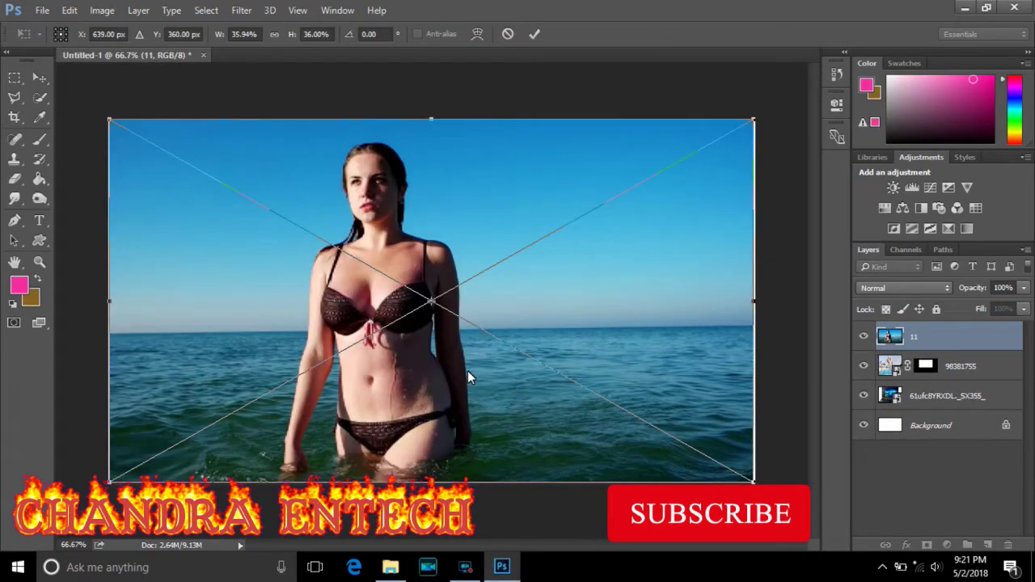
click(533, 34)
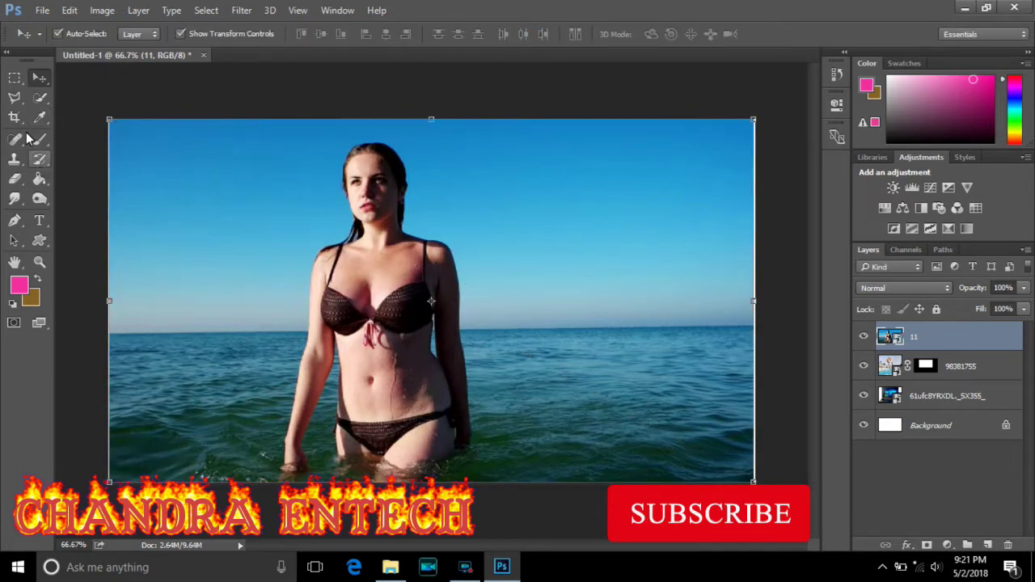
click(17, 97)
Trace a freehand Lasso selection around the woman's head, arms and sides
right_click(20, 98)
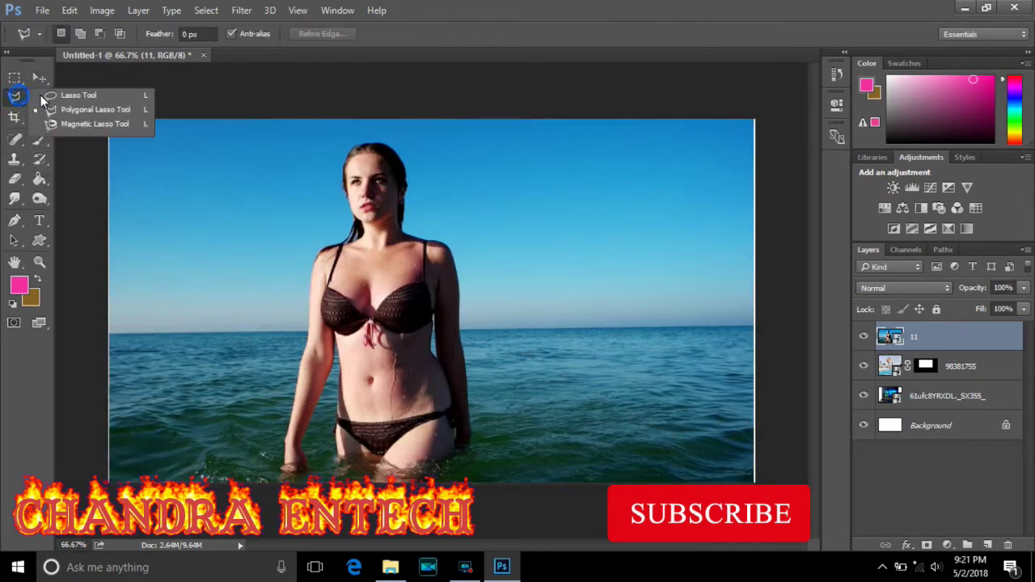
click(98, 97)
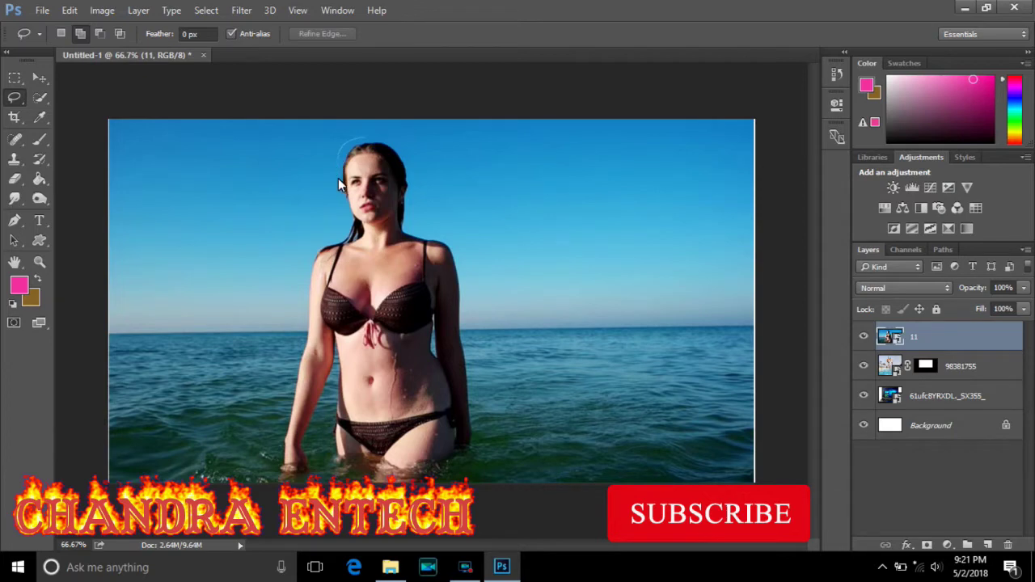
drag(347, 230, 333, 240)
drag(294, 380, 281, 443)
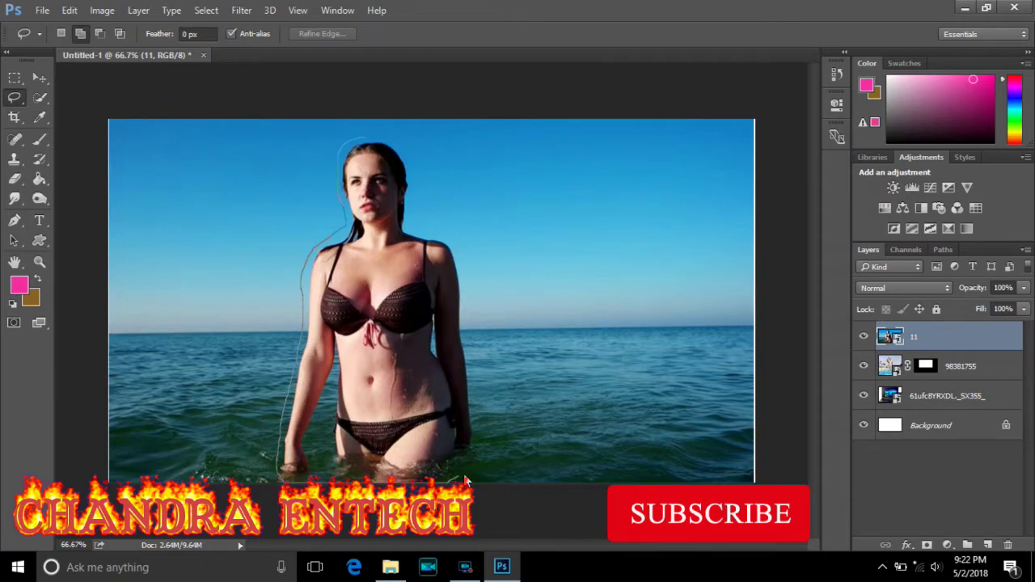
drag(480, 387, 475, 353)
drag(366, 138, 362, 139)
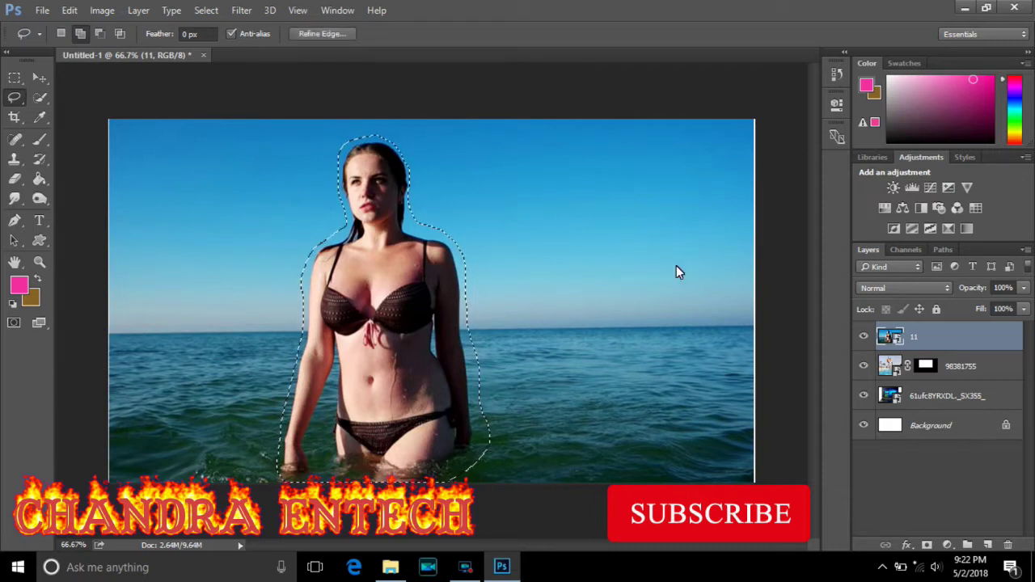
Rasterize layer 11 and Content-Aware fill the selection to erase the woman
right_click(946, 339)
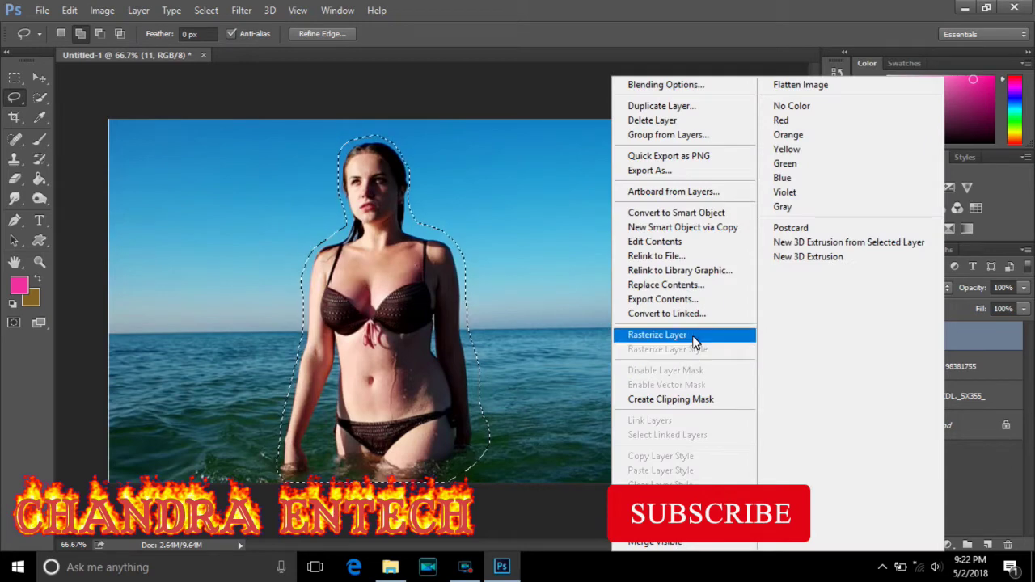
click(692, 335)
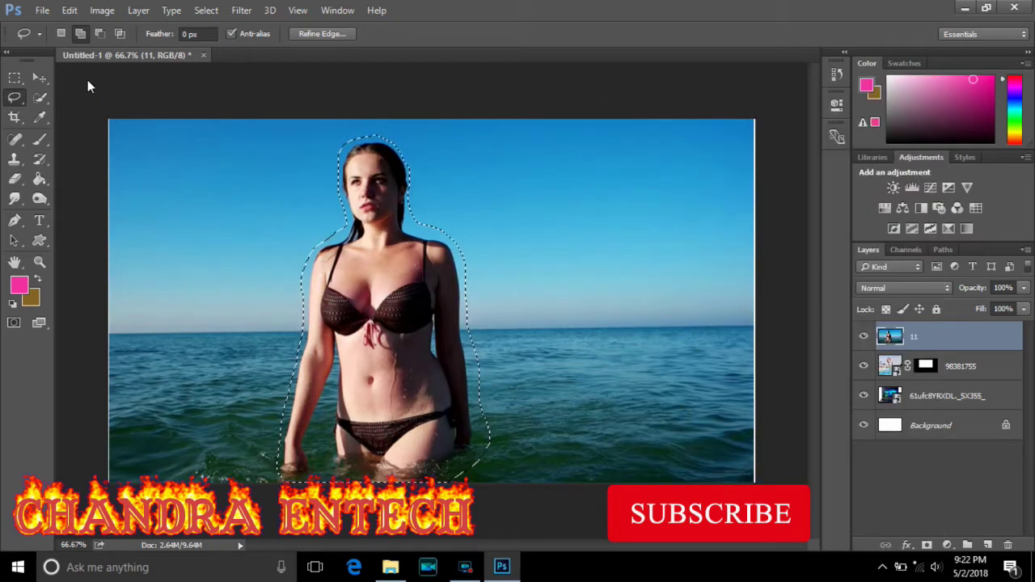
click(69, 10)
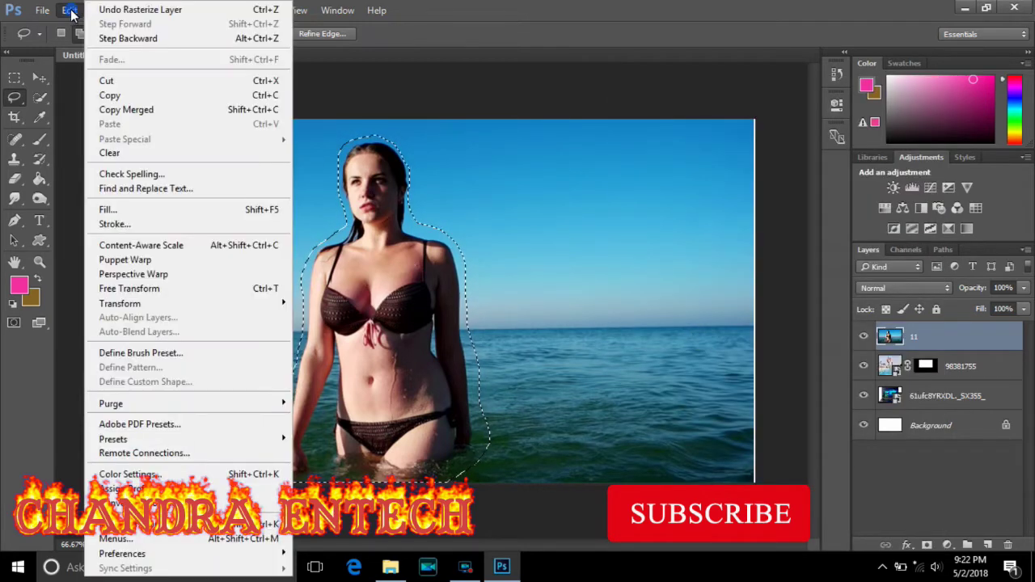
click(138, 211)
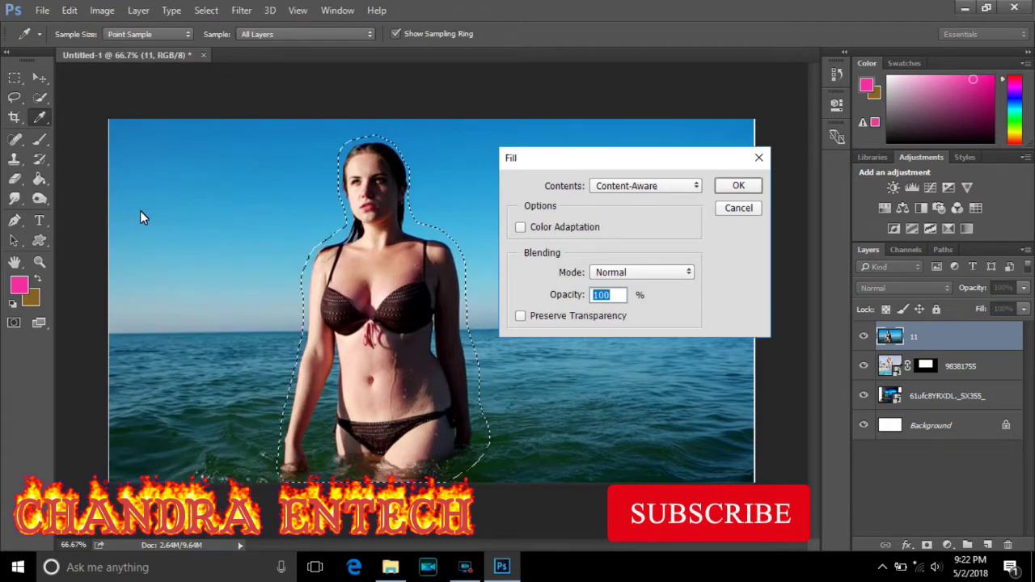
click(670, 188)
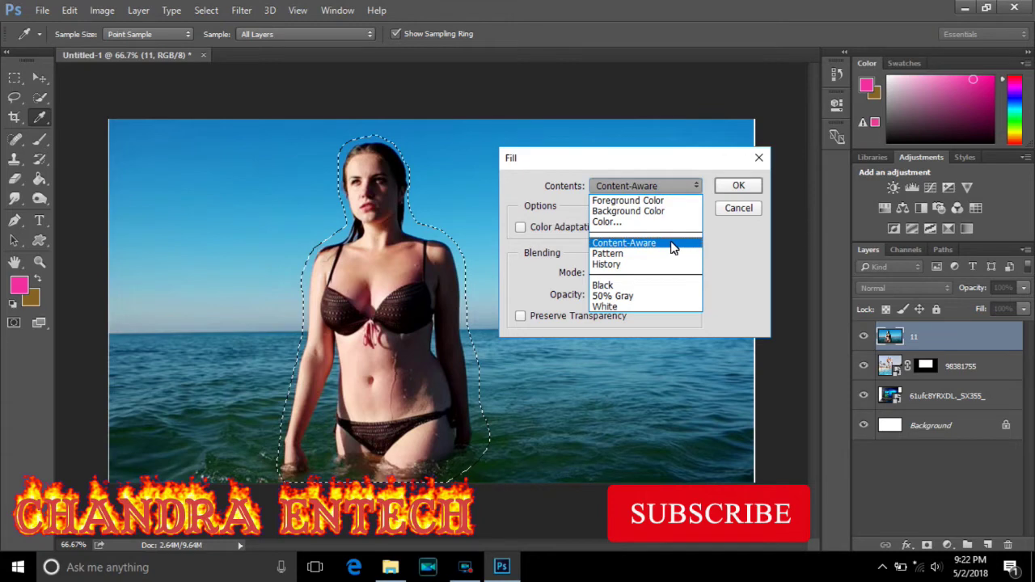
click(672, 244)
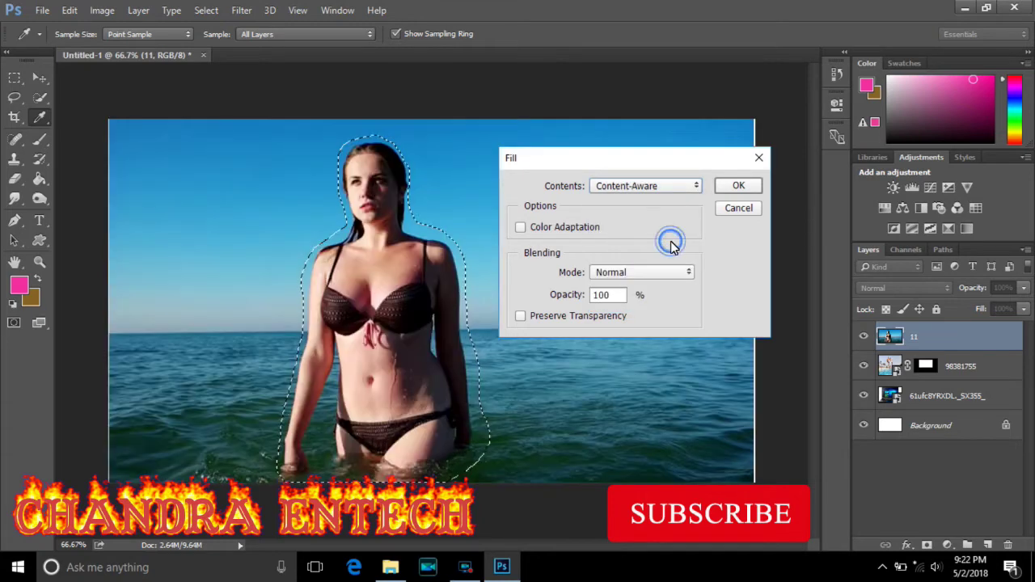
click(724, 187)
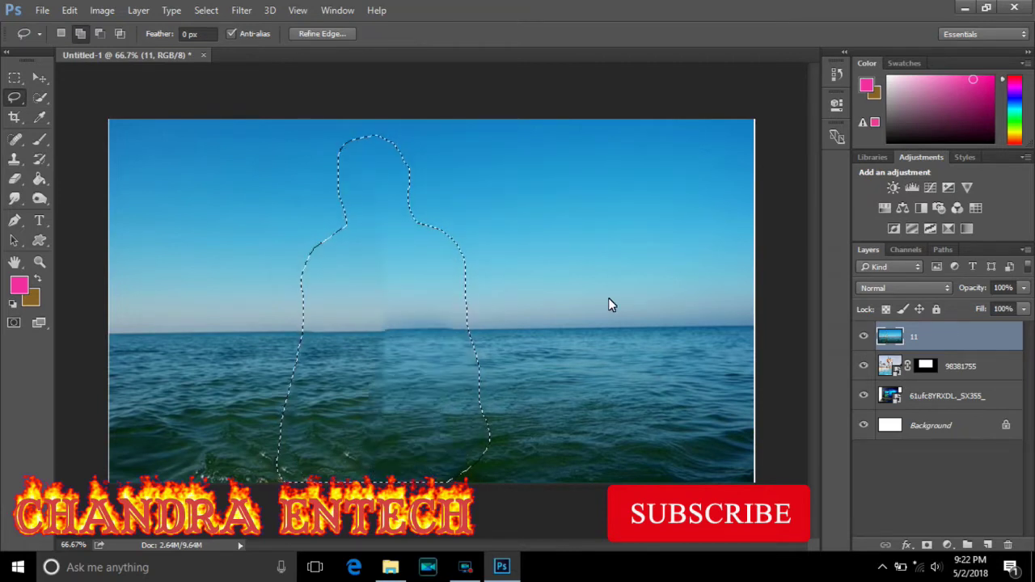
Deselect, then smudge the horizon seams with an enlarged Smudge brush at 50% strength
click(207, 10)
click(233, 39)
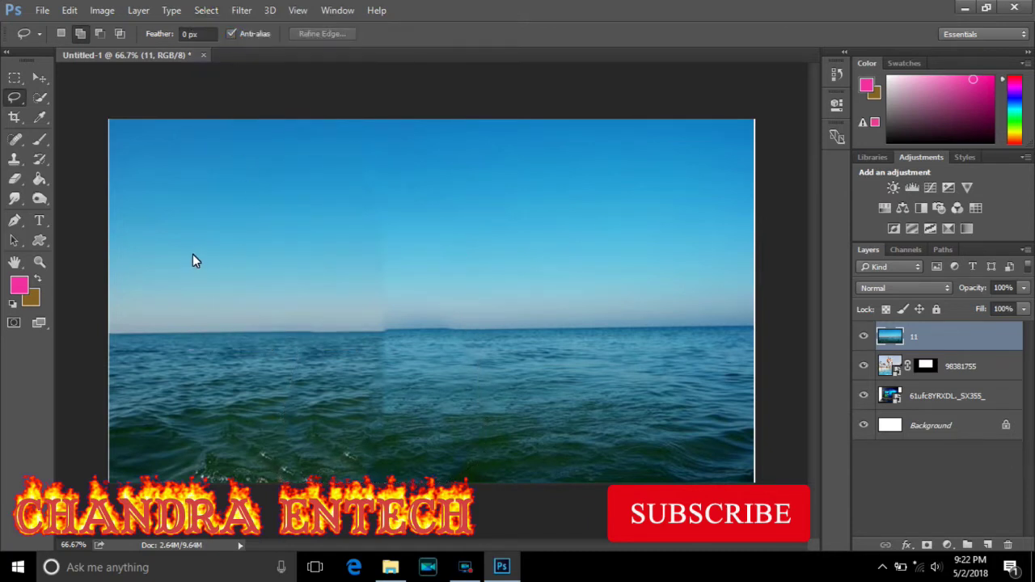
click(14, 200)
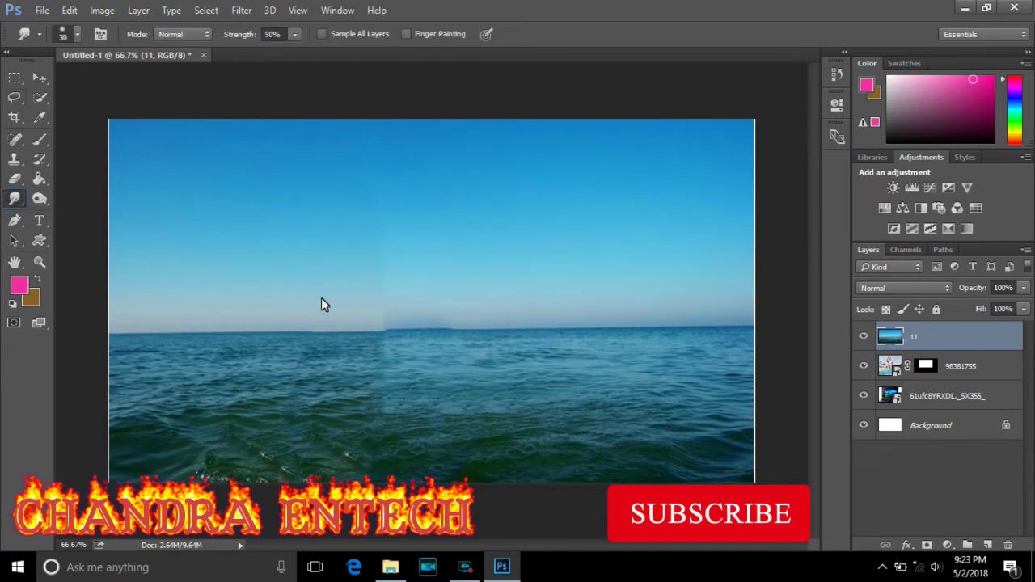
key(bracketright)
click(16, 99)
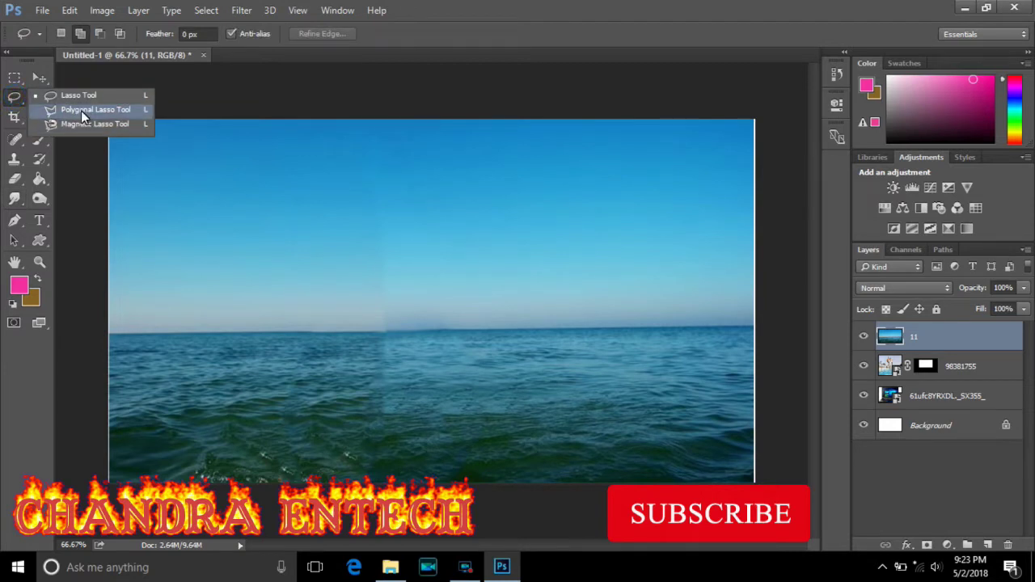
Polygonal-select the water from the horizon to the bottom corners and add a layer mask
click(81, 111)
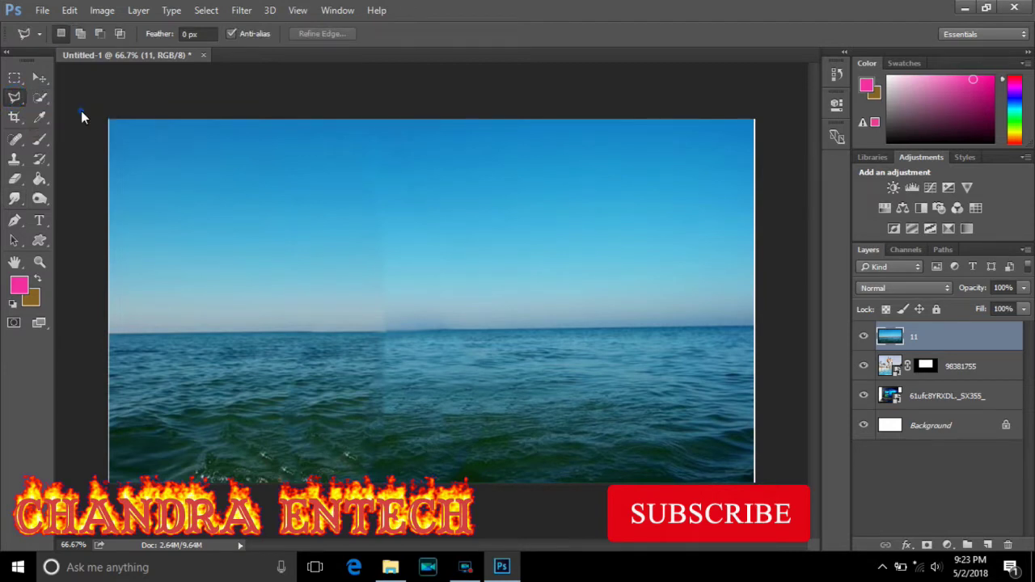
click(109, 334)
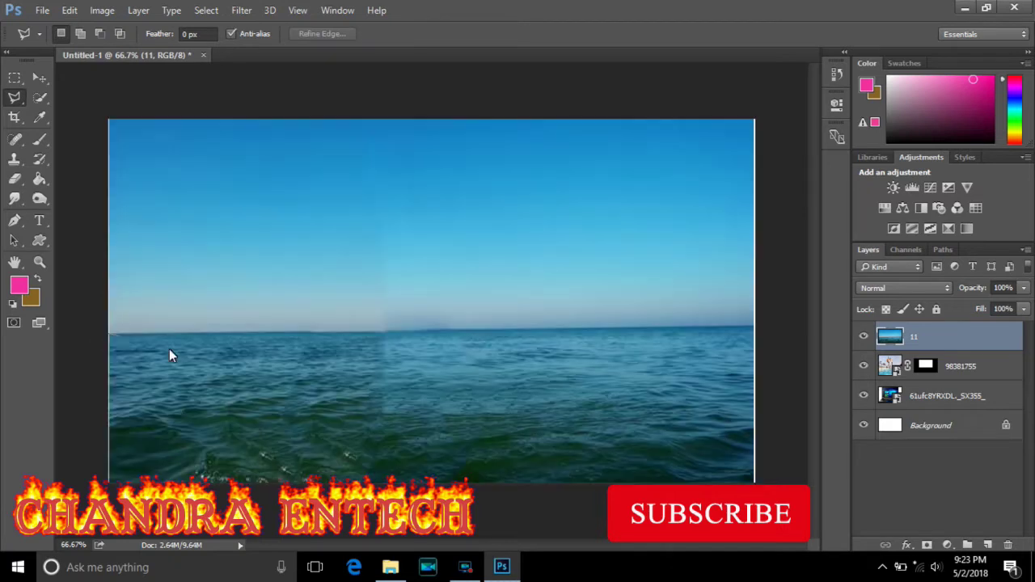
click(753, 328)
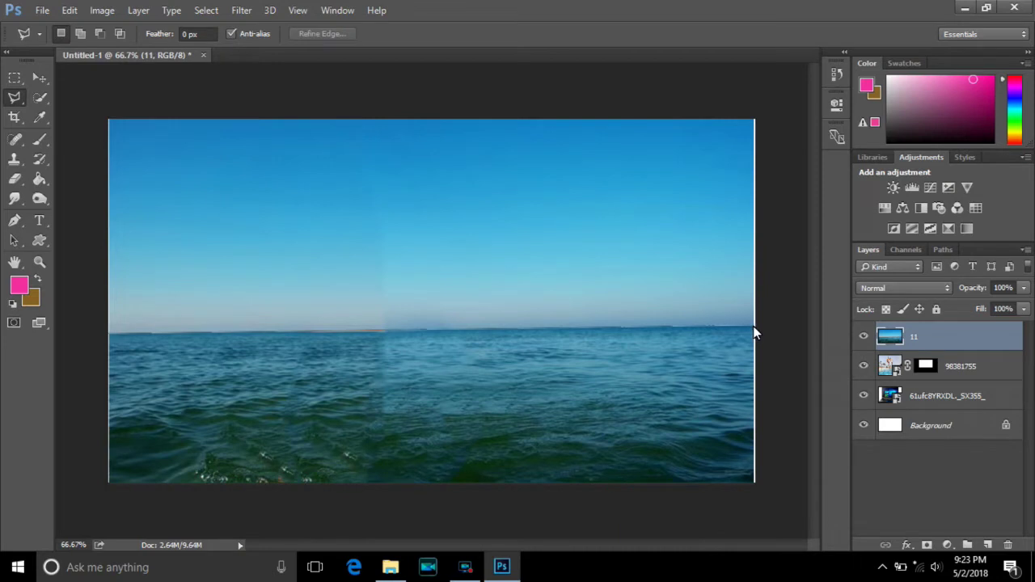
click(754, 483)
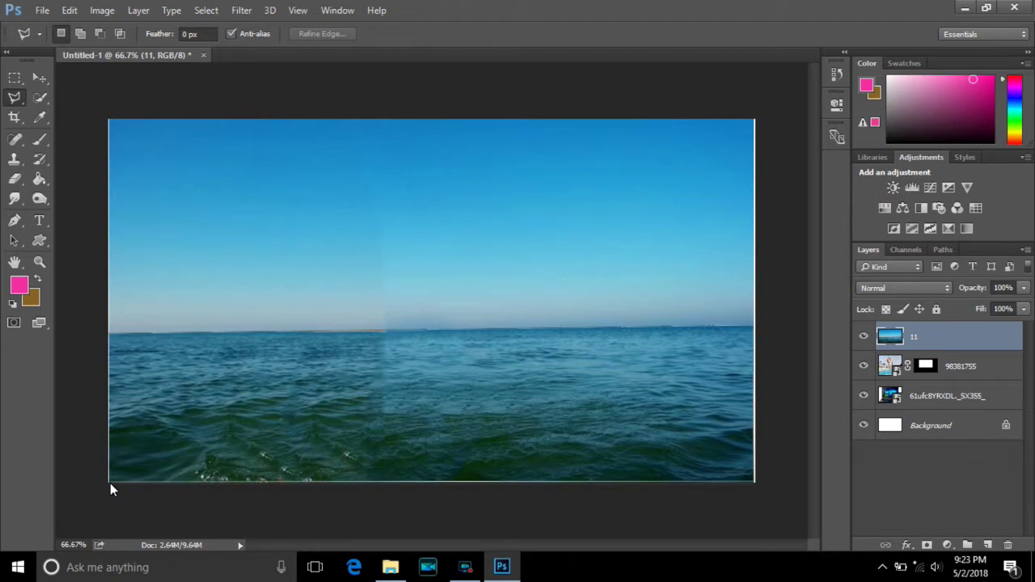
click(108, 482)
click(108, 333)
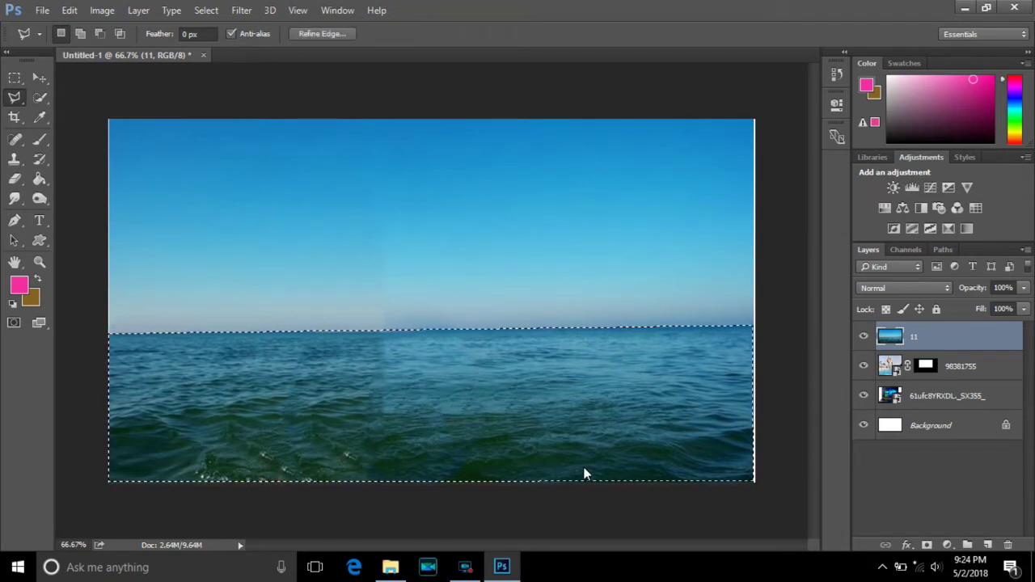
click(927, 545)
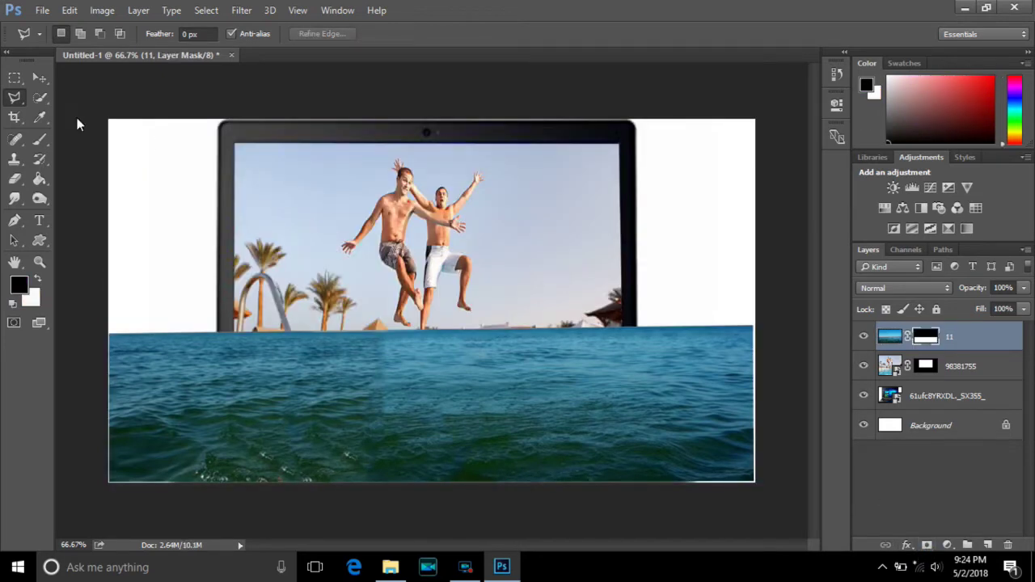
Skew the masked water's corners in perspective to fit the laptop keyboard deck and commit
click(41, 79)
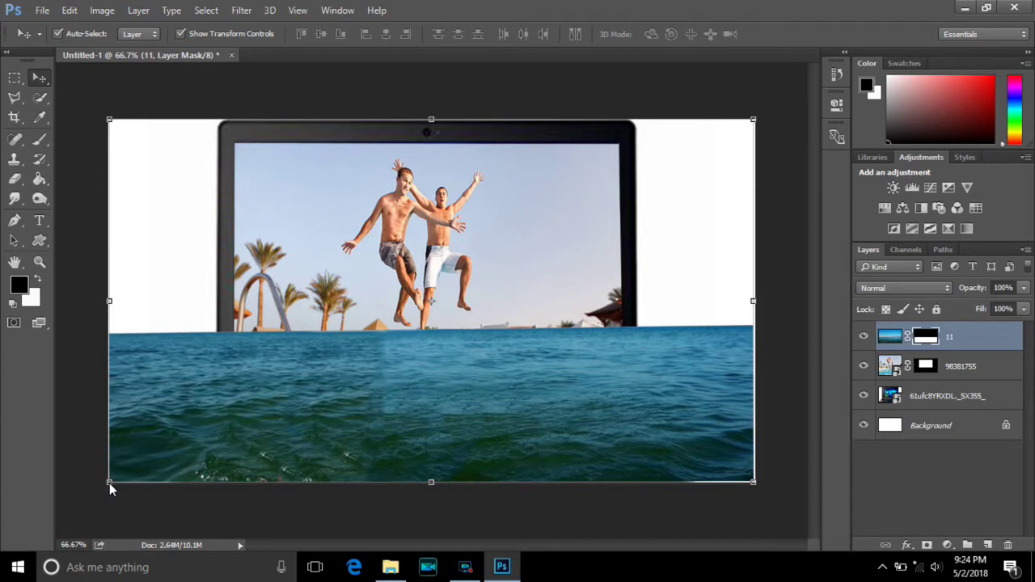
mouse_move(109, 482)
mouse_down()
mouse_move(190, 456)
mouse_move(152, 468)
mouse_up()
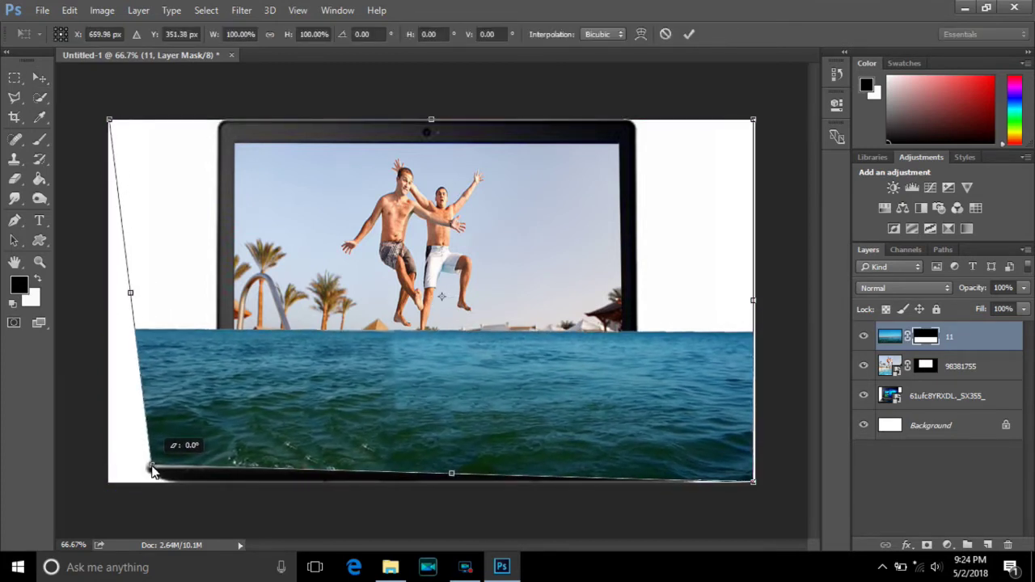
drag(152, 469, 152, 473)
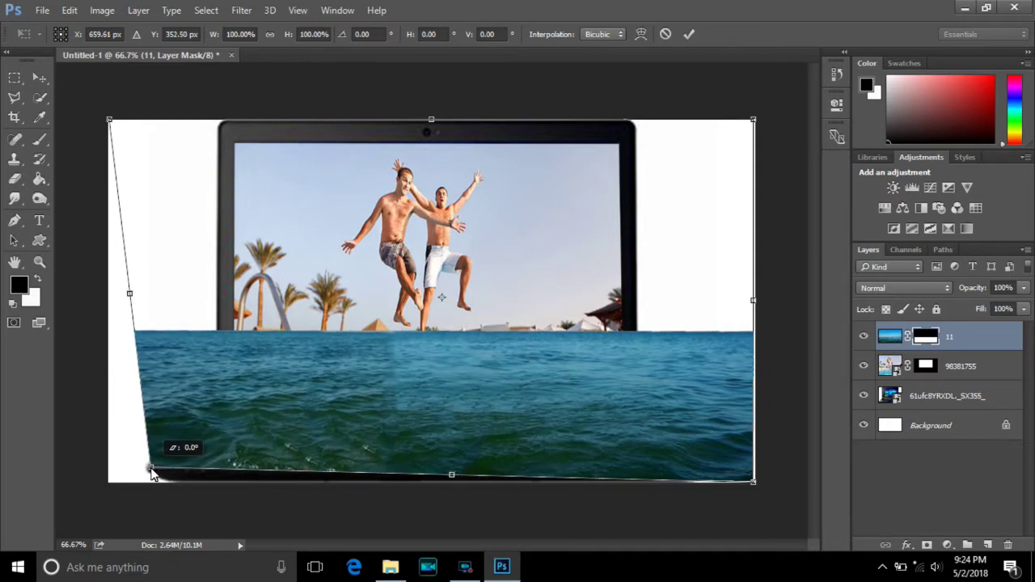
drag(152, 474, 151, 471)
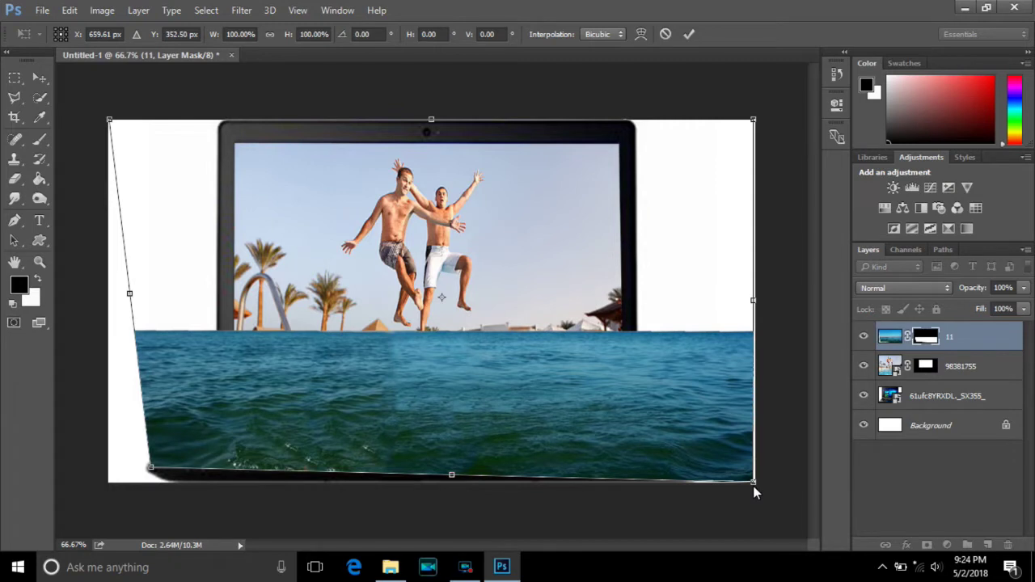
mouse_move(753, 483)
mouse_down()
mouse_move(654, 451)
mouse_move(716, 474)
mouse_up()
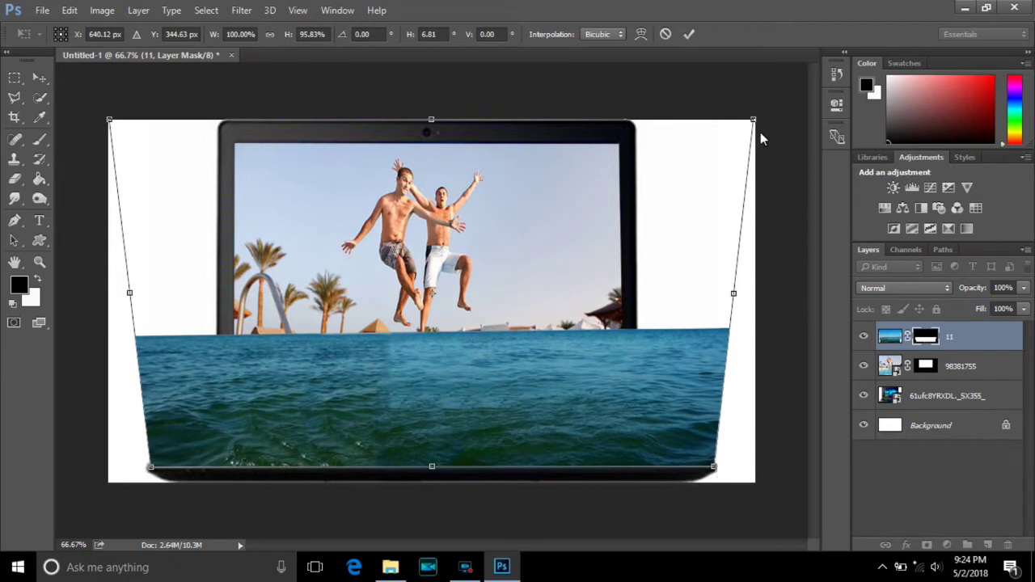
mouse_move(753, 121)
mouse_down()
mouse_move(542, 307)
mouse_move(566, 344)
mouse_up()
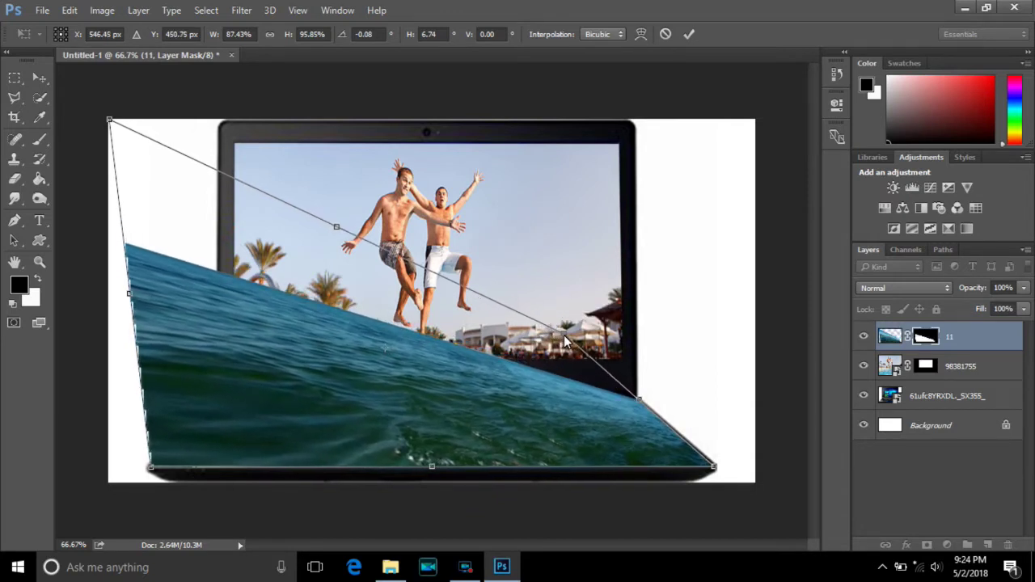
mouse_move(111, 122)
mouse_down()
mouse_move(270, 370)
mouse_move(266, 355)
mouse_up()
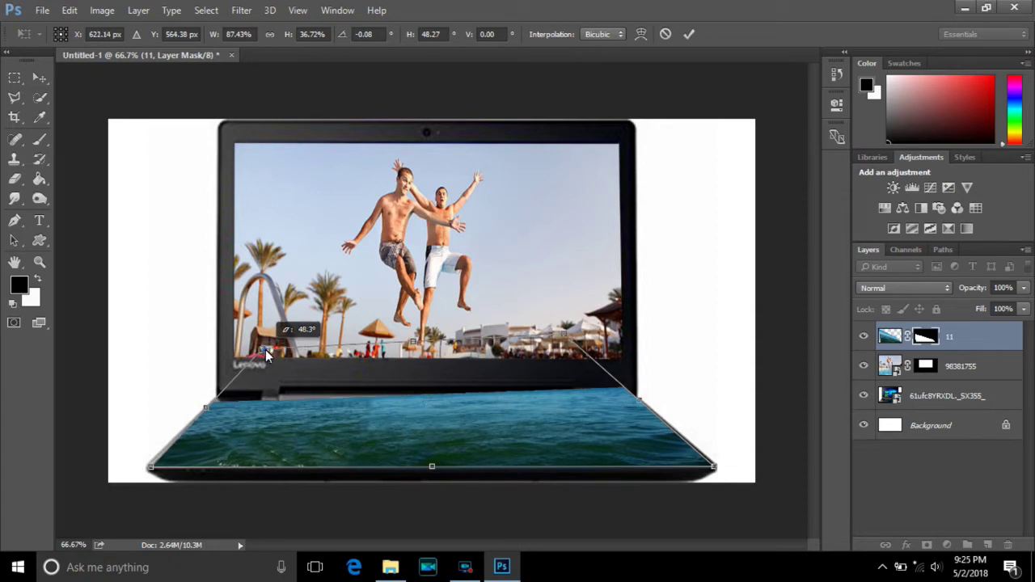
drag(266, 356, 264, 354)
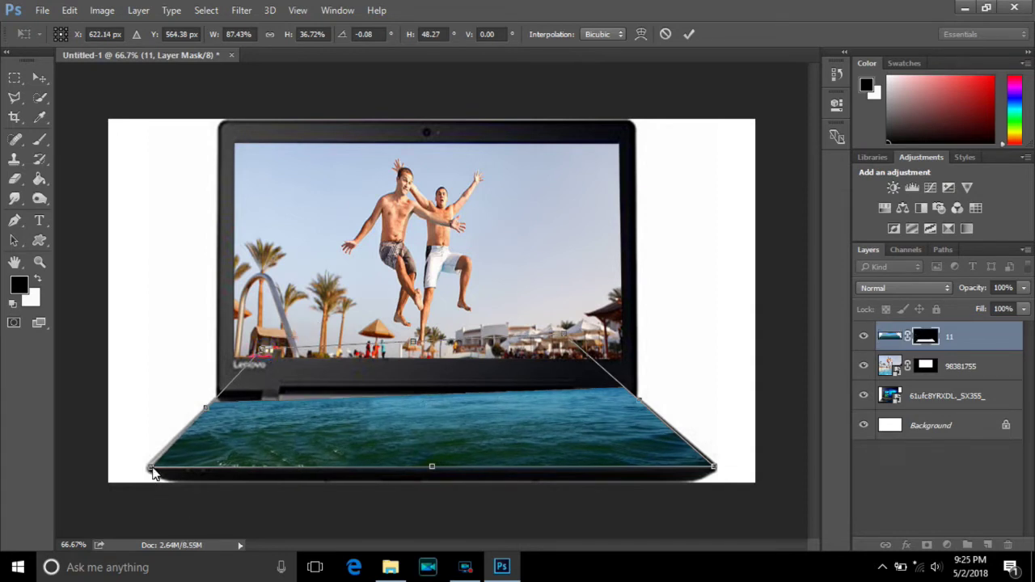
drag(152, 471, 148, 473)
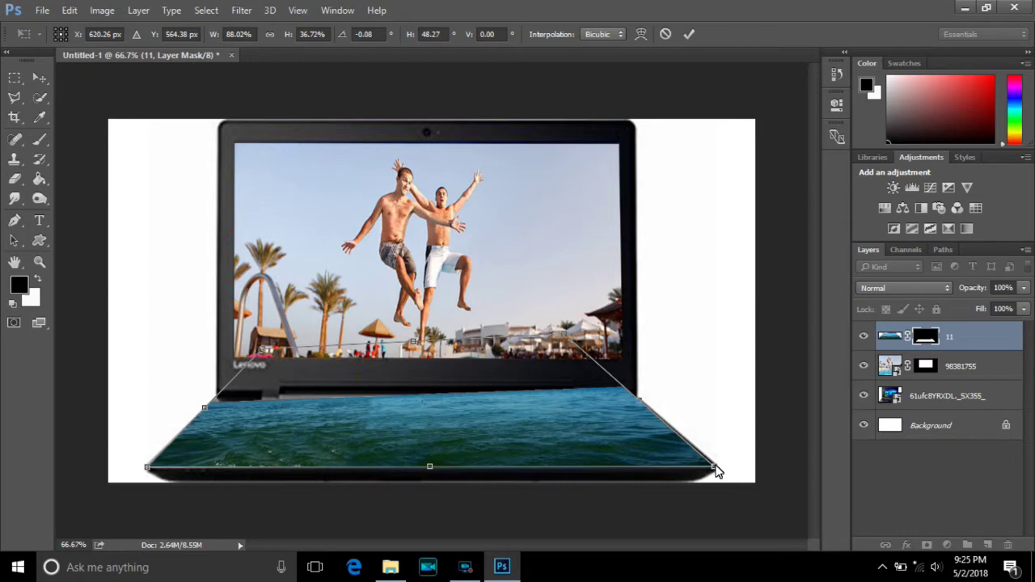
drag(565, 338, 592, 363)
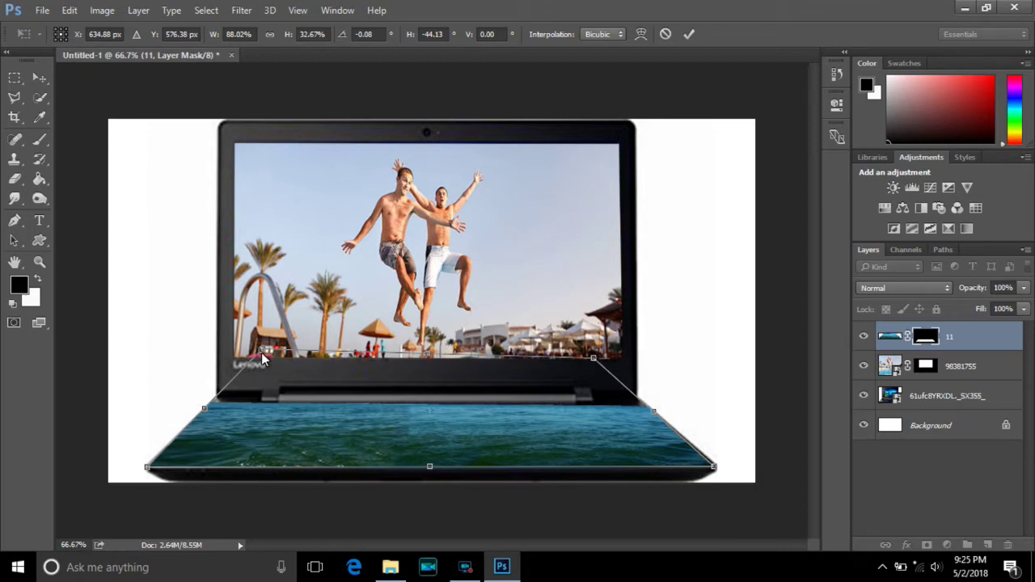
drag(262, 353, 266, 351)
click(688, 35)
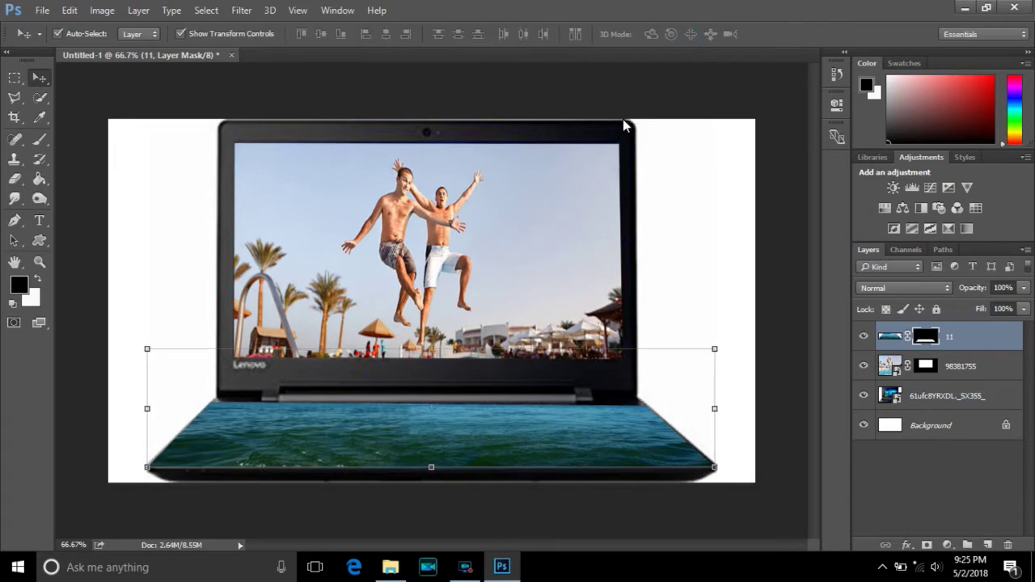
Drag photo 11 from File Explorer into the laptop composition
click(387, 570)
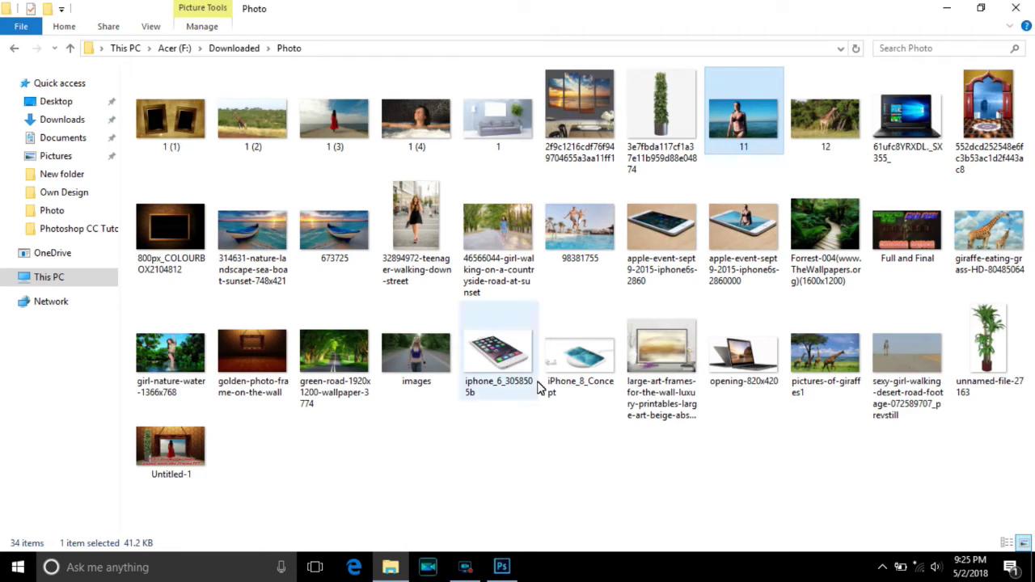
drag(744, 121, 502, 566)
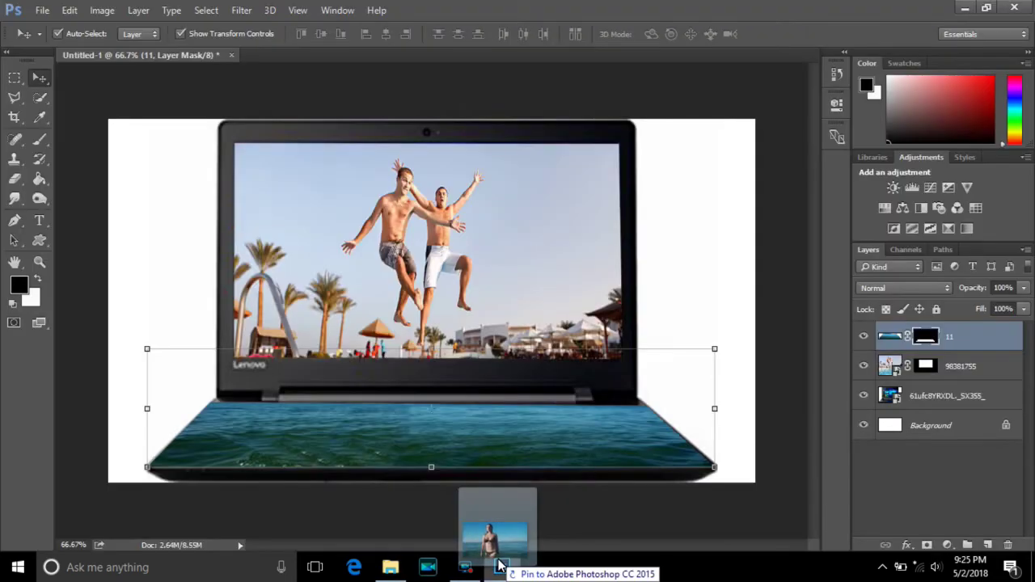
mouse_move(502, 567)
mouse_down()
mouse_move(389, 349)
mouse_move(545, 343)
mouse_up()
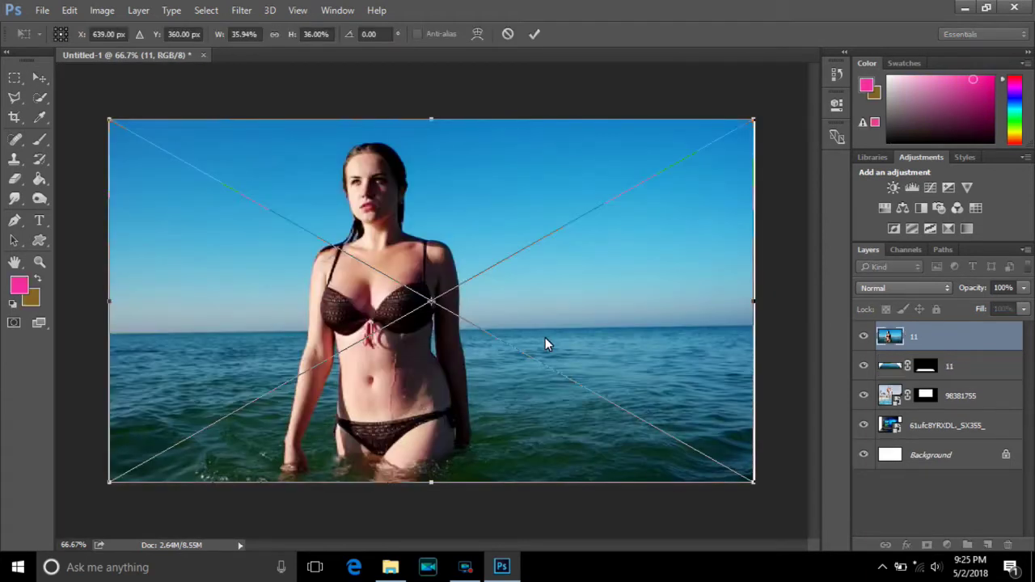
Commit the placed woman photo as a new layer and switch to the Magnetic Lasso tool
click(536, 35)
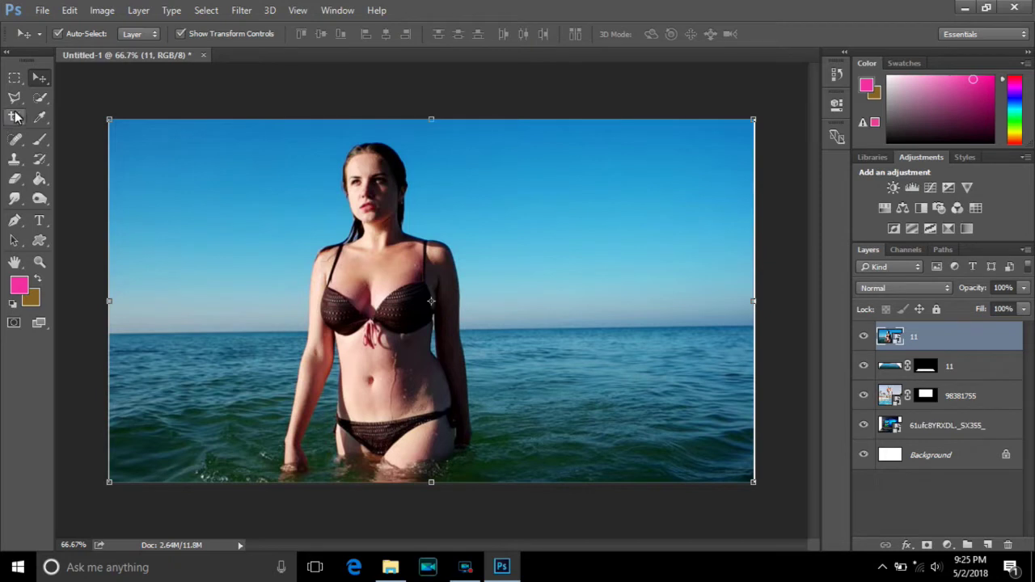
click(14, 98)
right_click(13, 98)
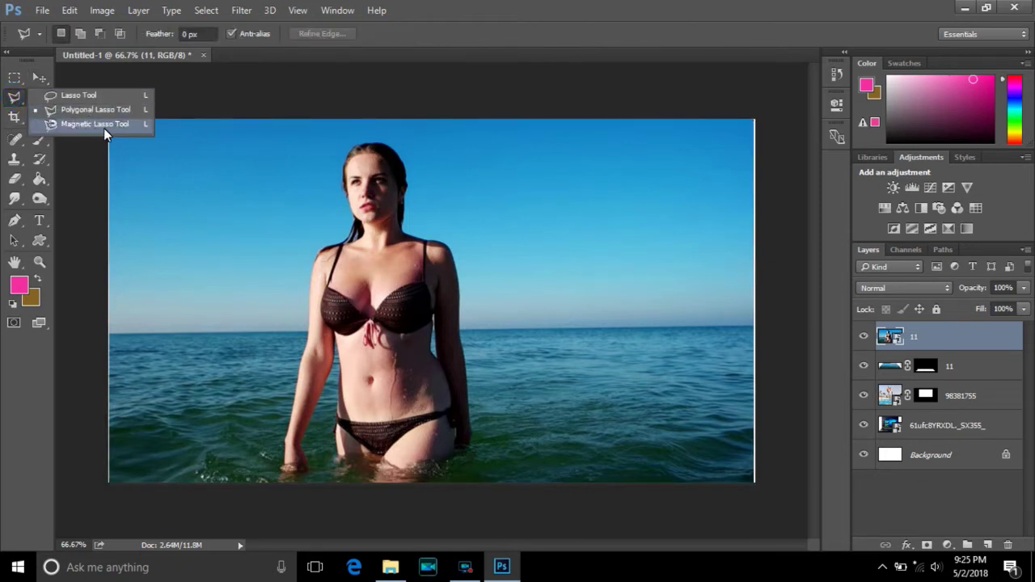
click(104, 128)
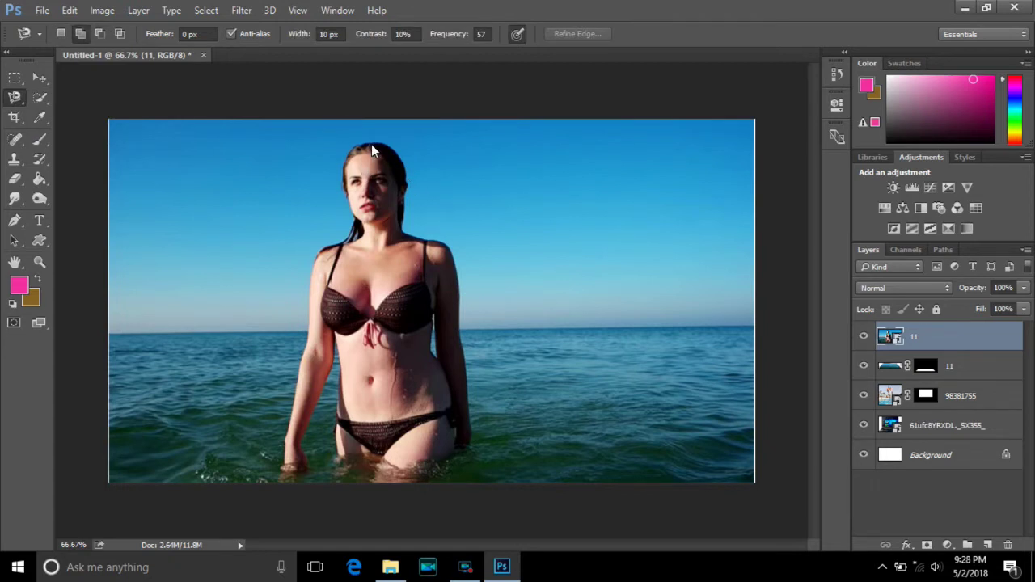
Start the Magnetic Lasso outline at the woman's head, tracing along her hair and neck
click(368, 148)
click(358, 146)
click(343, 165)
click(341, 181)
click(350, 207)
click(354, 224)
Continue the outline down her left arm, around her hand and along the arm edge
click(309, 306)
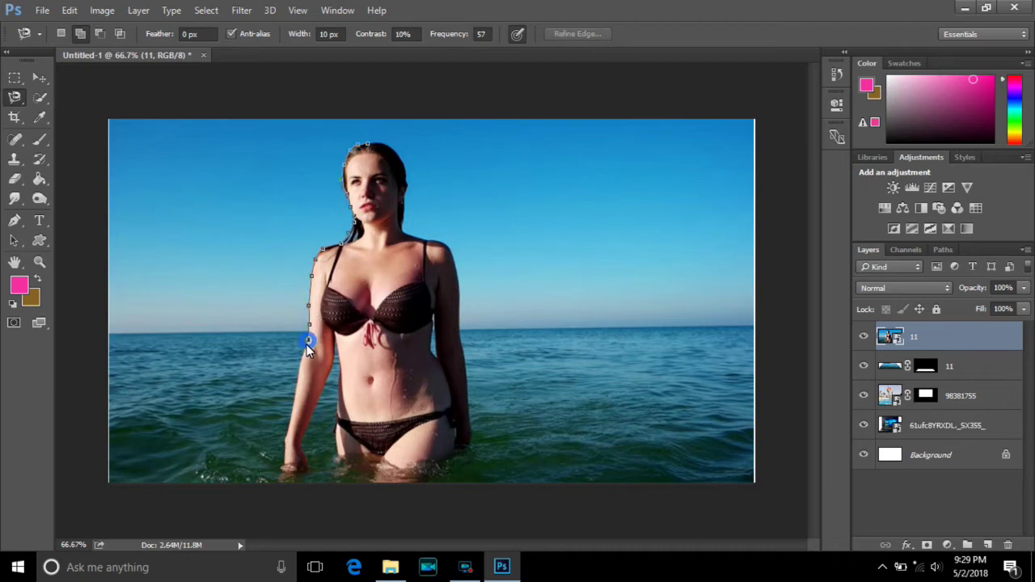
click(296, 389)
click(281, 468)
click(306, 465)
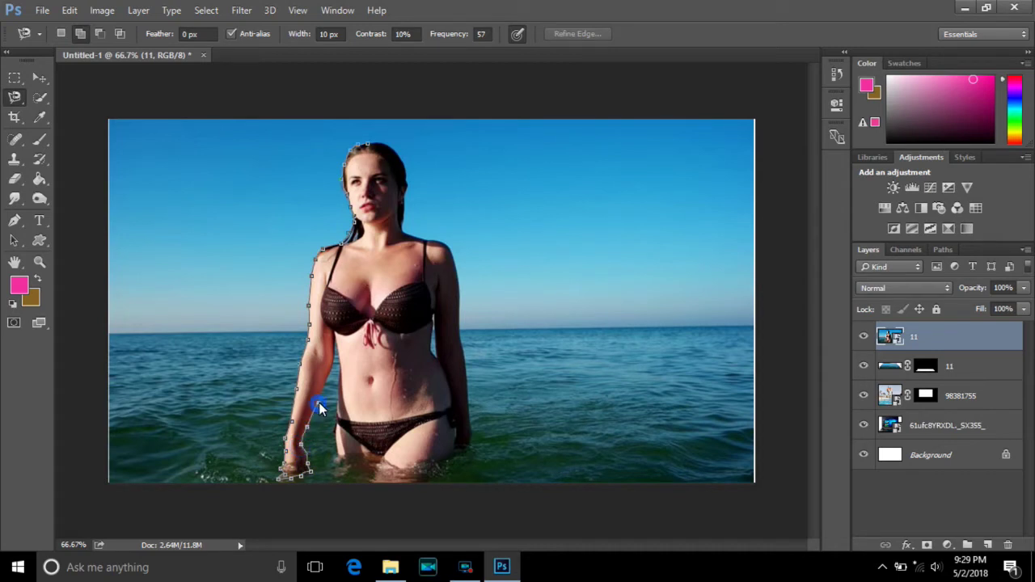
click(338, 342)
click(340, 368)
click(340, 377)
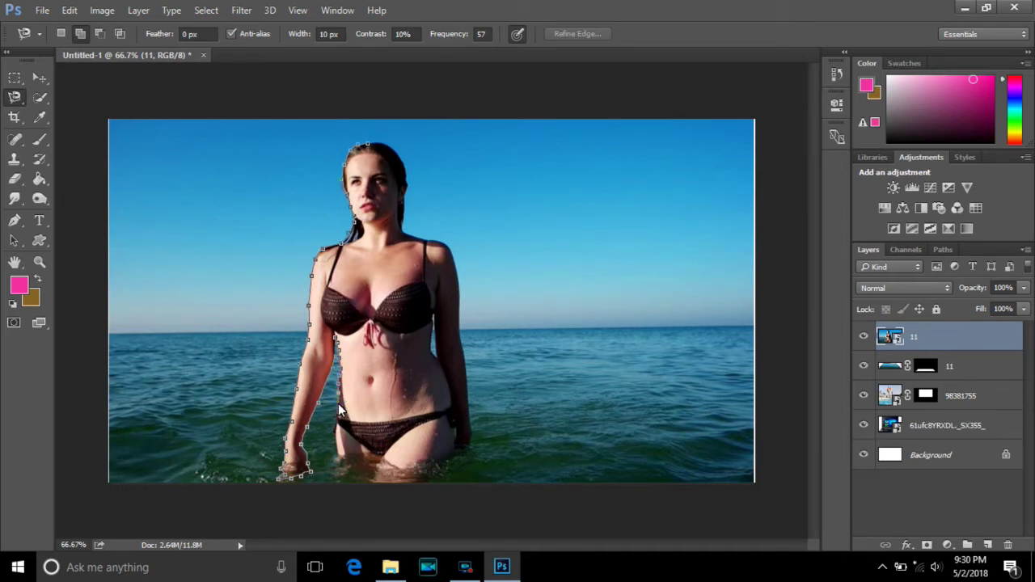
Carry the lasso along the waterline past her hips, over her hair, and close it at the start
click(336, 459)
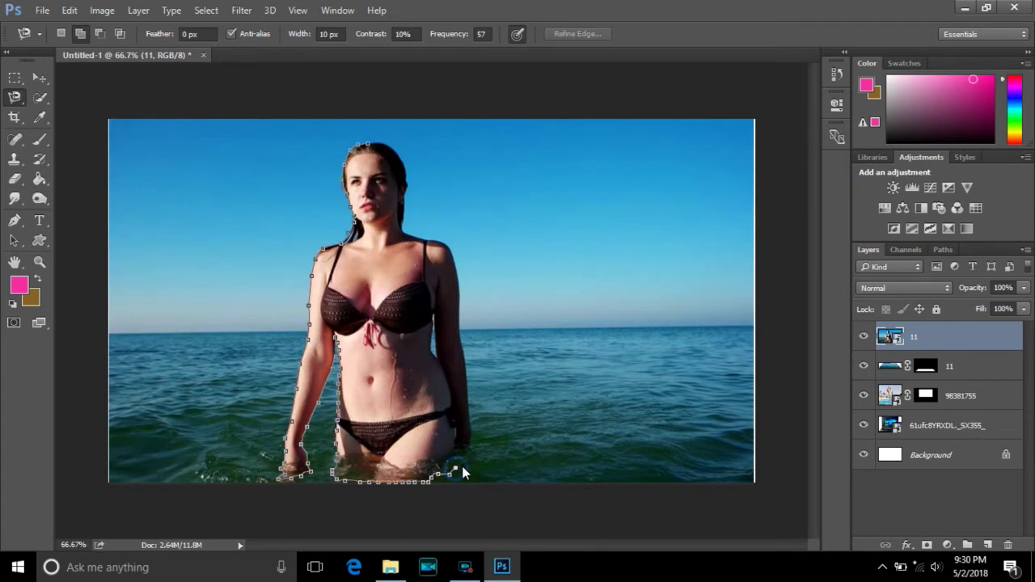
click(464, 460)
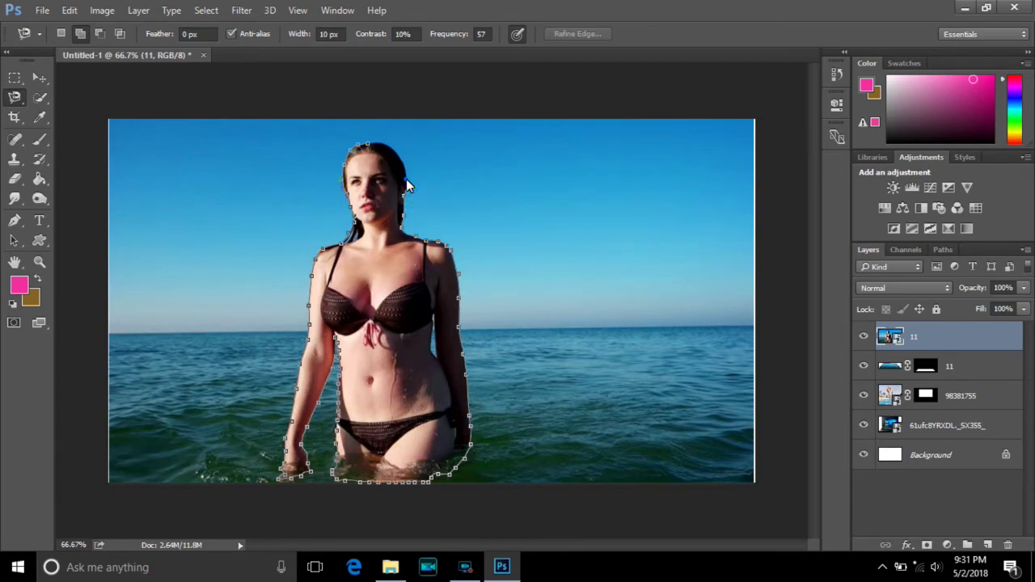
click(377, 147)
click(369, 144)
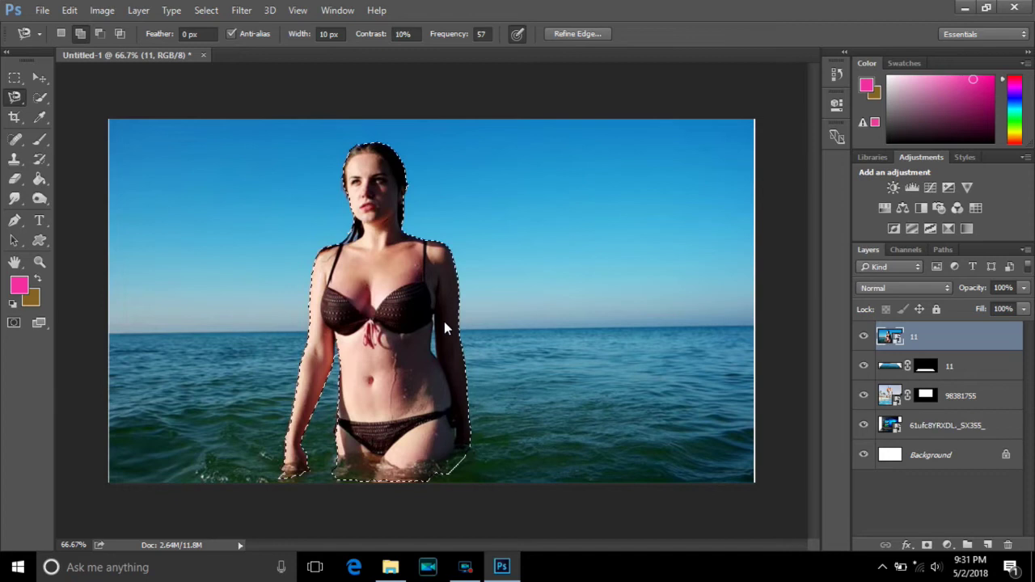
Subtract the sliver beside her right torso from the selection, then bring up Refine Edge
click(100, 33)
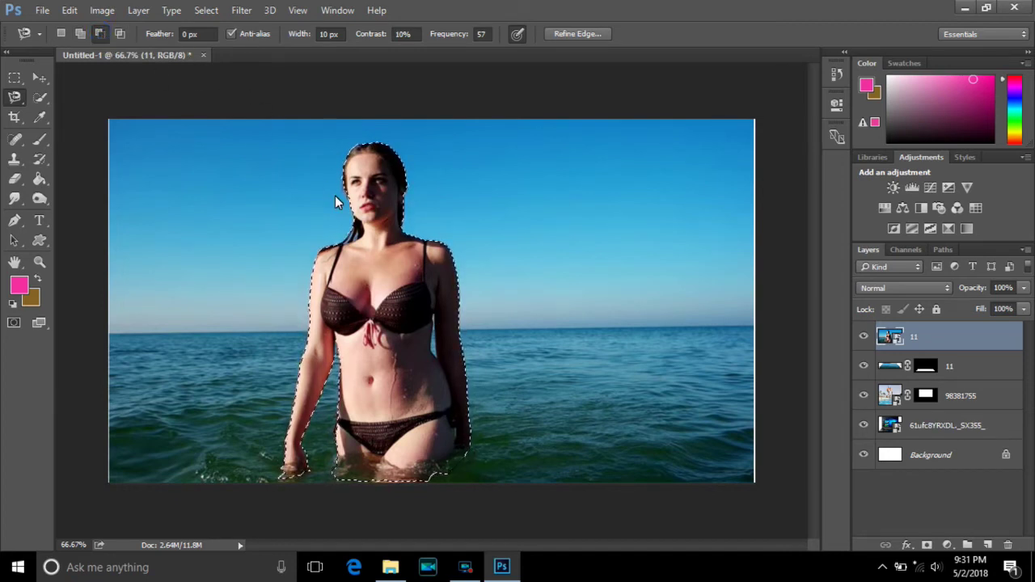
click(435, 317)
click(432, 317)
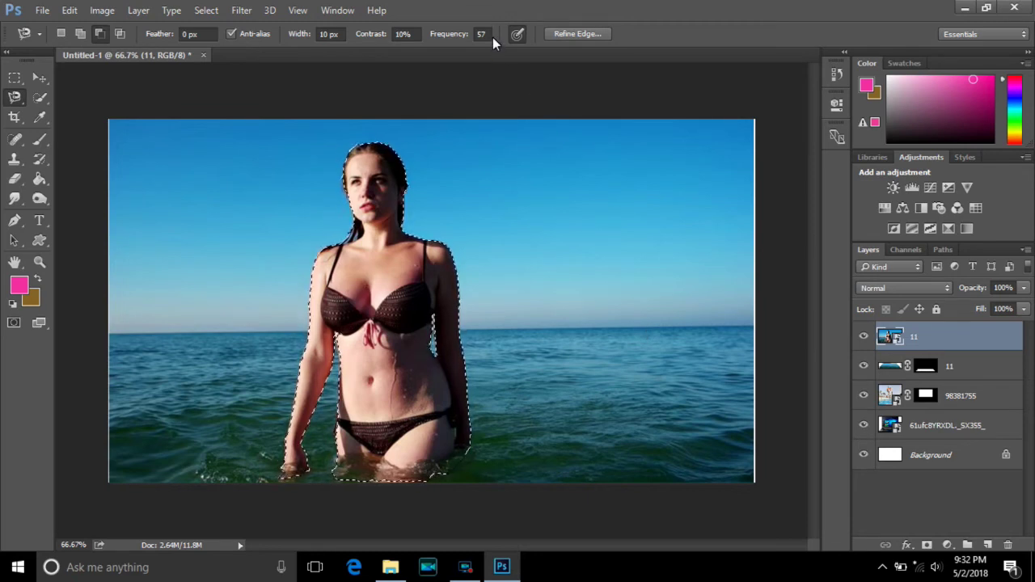
click(602, 34)
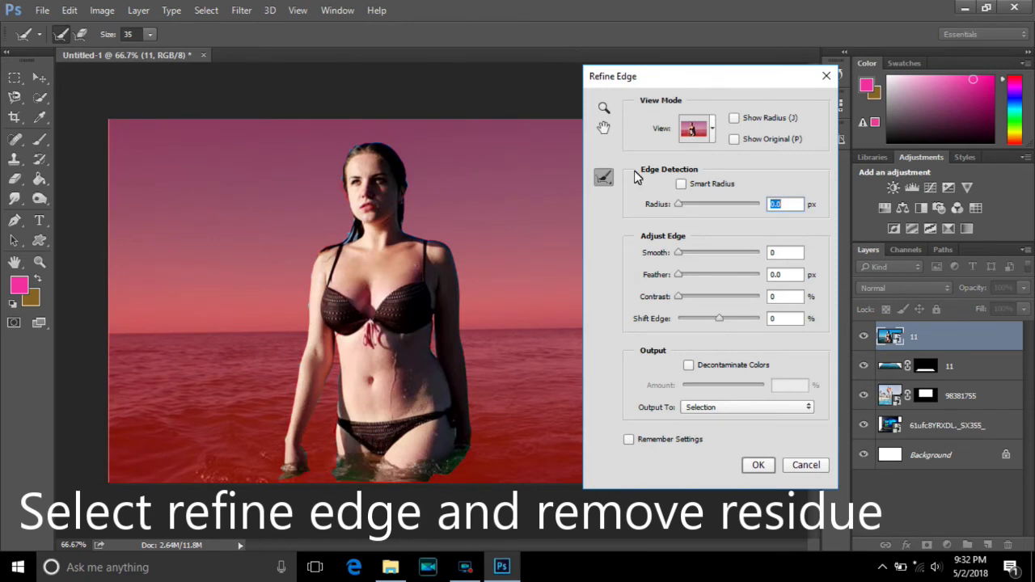
Enable Smart Radius and brush the refine edge over her hair and beside her neck
click(681, 186)
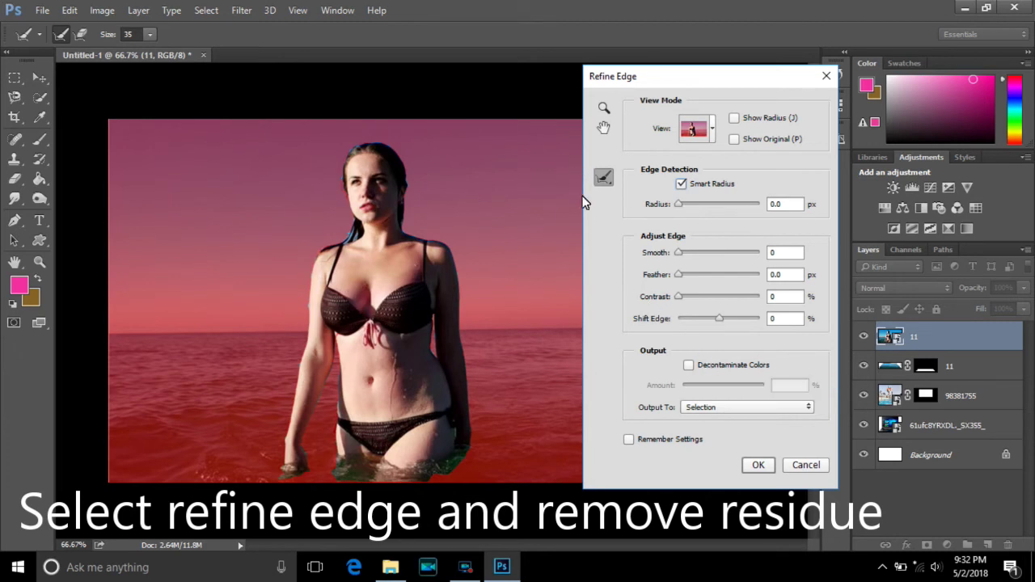
drag(360, 133, 358, 156)
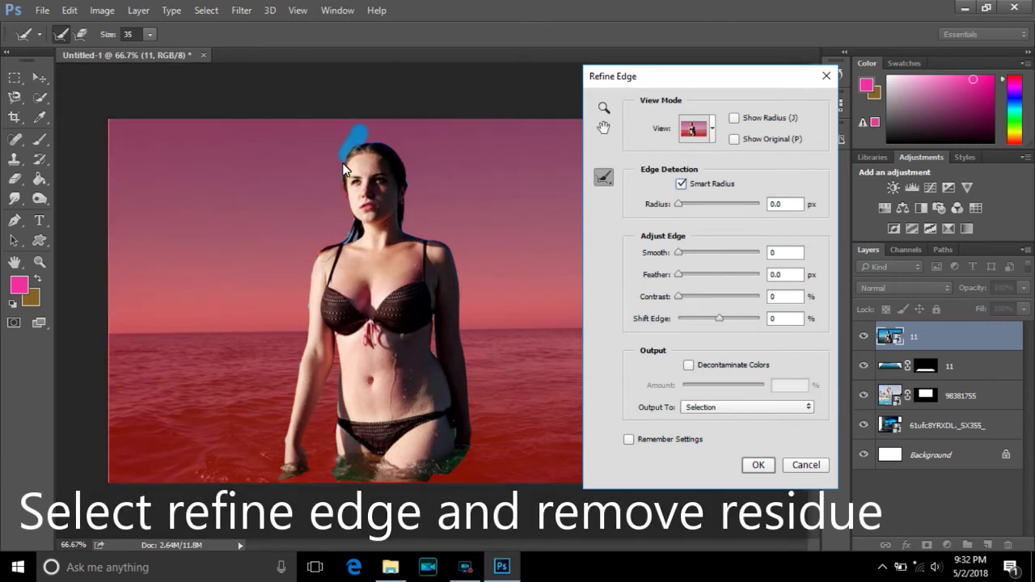
drag(364, 141, 411, 163)
drag(332, 160, 349, 227)
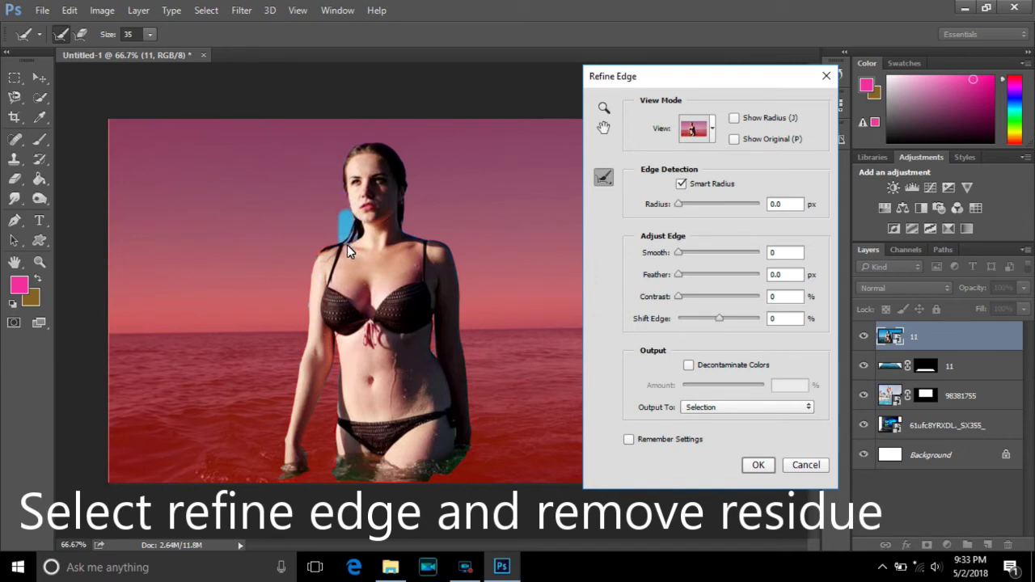
drag(344, 239, 343, 215)
mouse_move(409, 209)
mouse_down()
mouse_move(414, 236)
mouse_move(454, 278)
mouse_up()
Refine the edges along her left arm, hand and right hip, clearing green residue at her feet
drag(321, 255, 298, 380)
drag(297, 375, 288, 433)
click(283, 457)
mouse_move(320, 425)
mouse_down()
mouse_move(327, 396)
mouse_move(337, 411)
mouse_up()
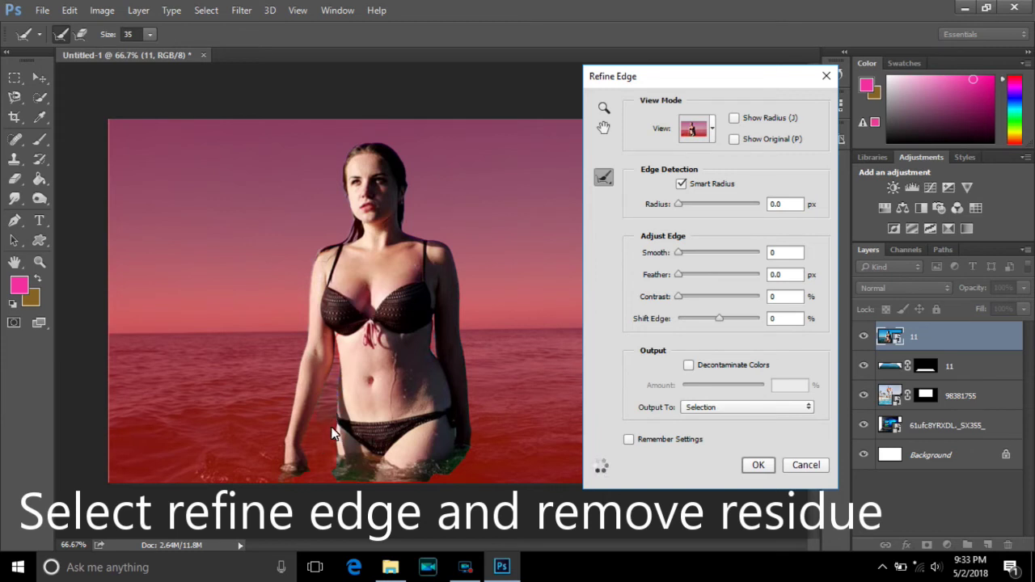
mouse_move(338, 477)
mouse_down()
mouse_move(324, 466)
mouse_move(343, 490)
mouse_up()
drag(474, 394, 469, 448)
drag(480, 434, 466, 450)
drag(422, 484, 512, 455)
drag(365, 134, 342, 195)
Apply Radius 1.0 px, Smooth 5, Feather 0.3 px and Decontaminate Colors, outputting to a new masked layer
click(682, 205)
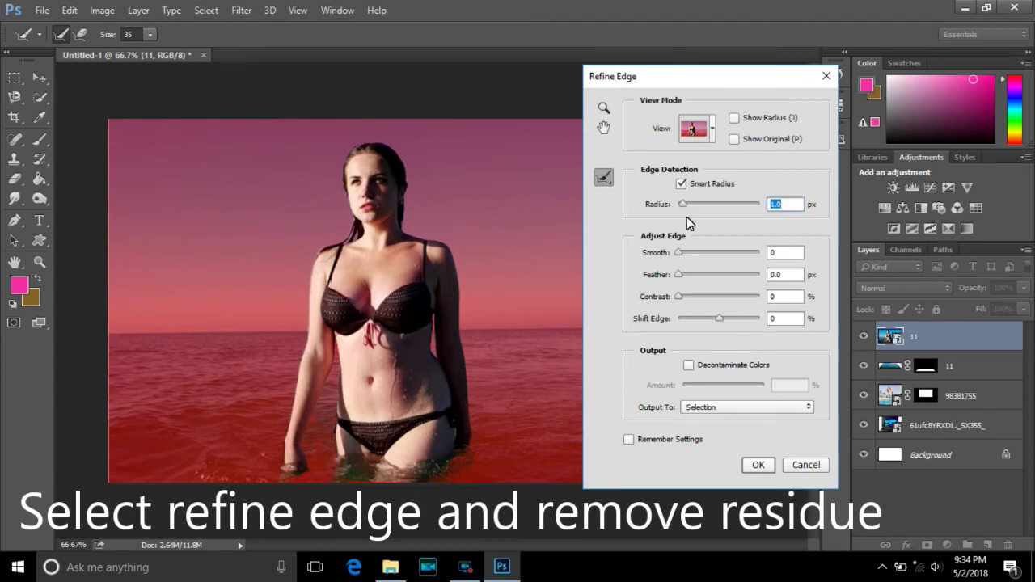
click(681, 254)
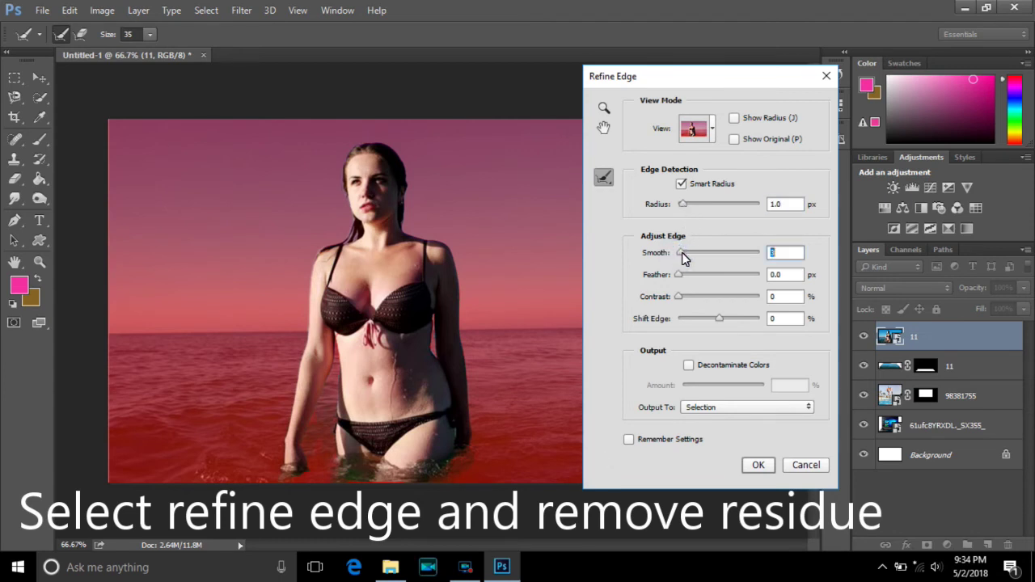
drag(682, 258, 685, 259)
drag(688, 259, 682, 279)
key(Tab)
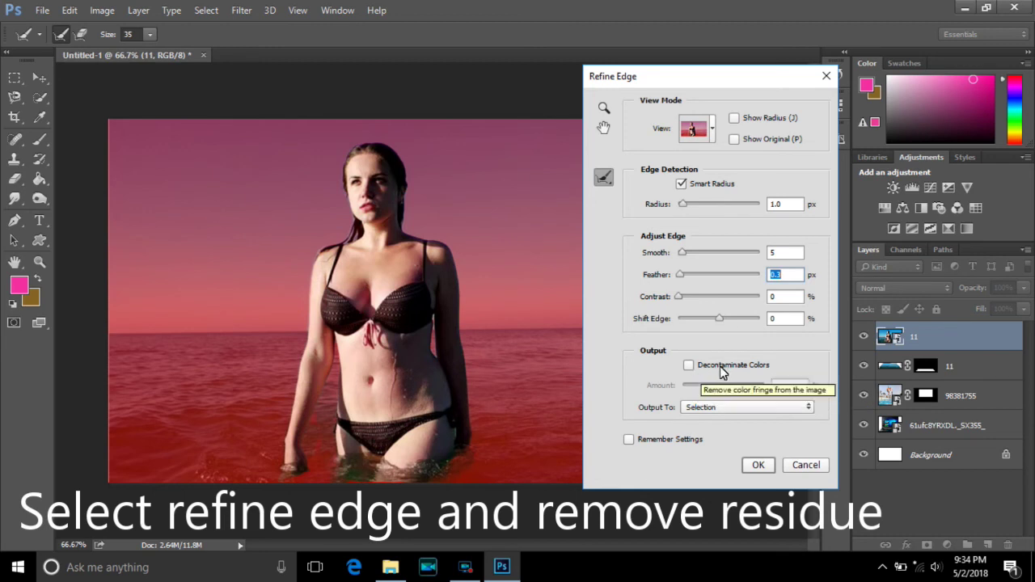
click(688, 365)
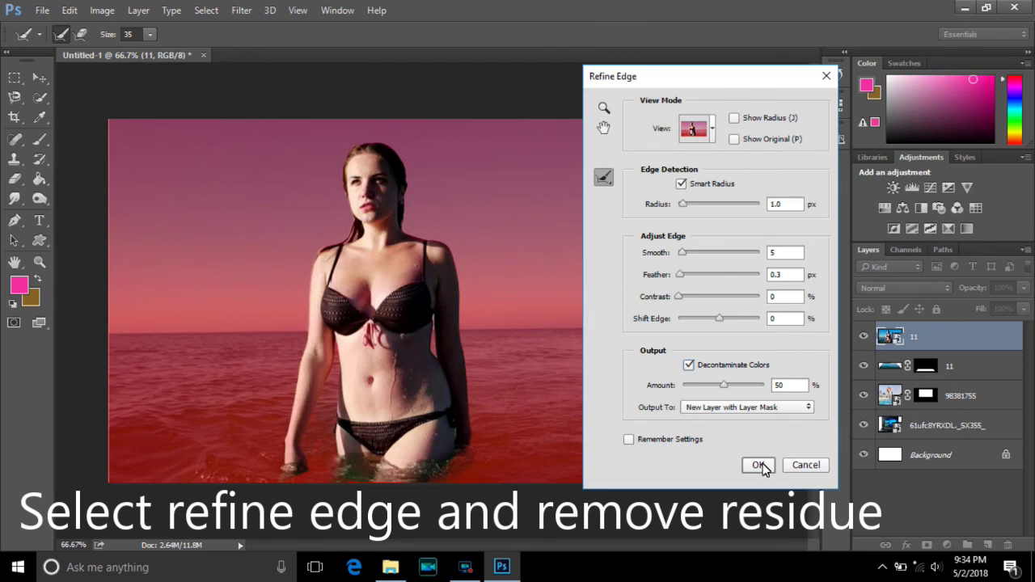
click(758, 466)
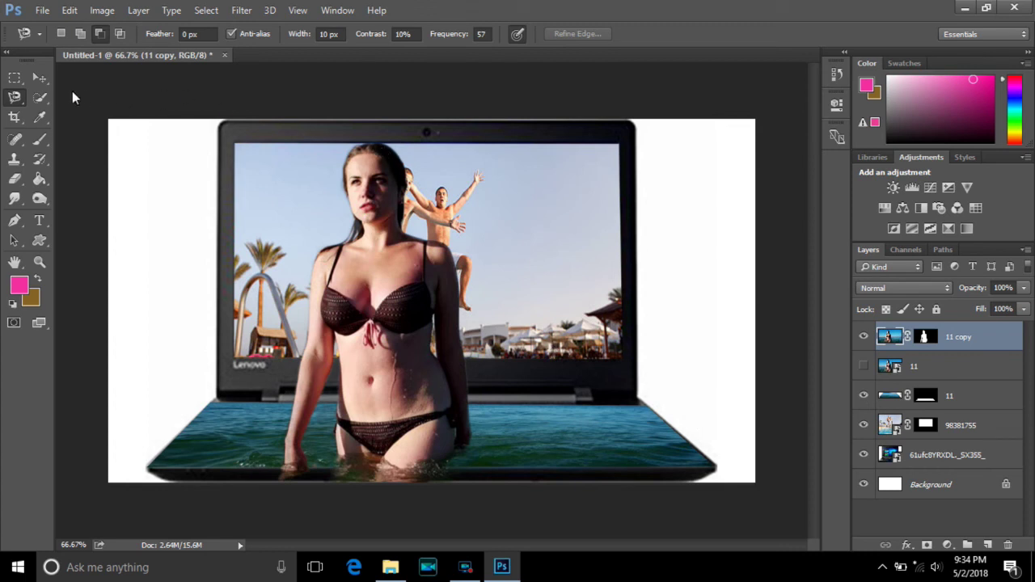
Scale the '11 copy' woman to about 41%, position her over the keyboard, commit and deselect
click(39, 77)
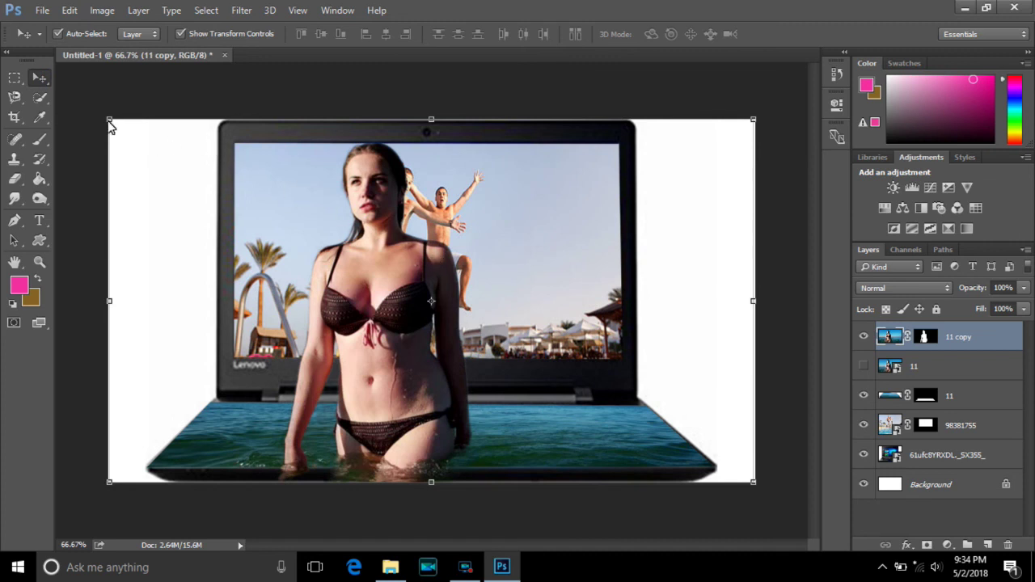
drag(111, 125, 449, 389)
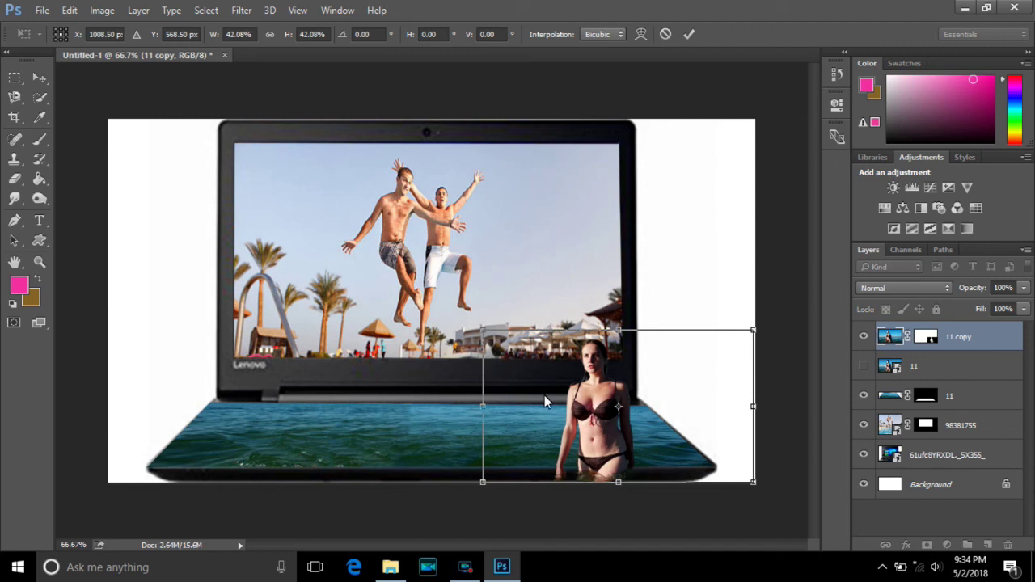
drag(561, 393, 333, 361)
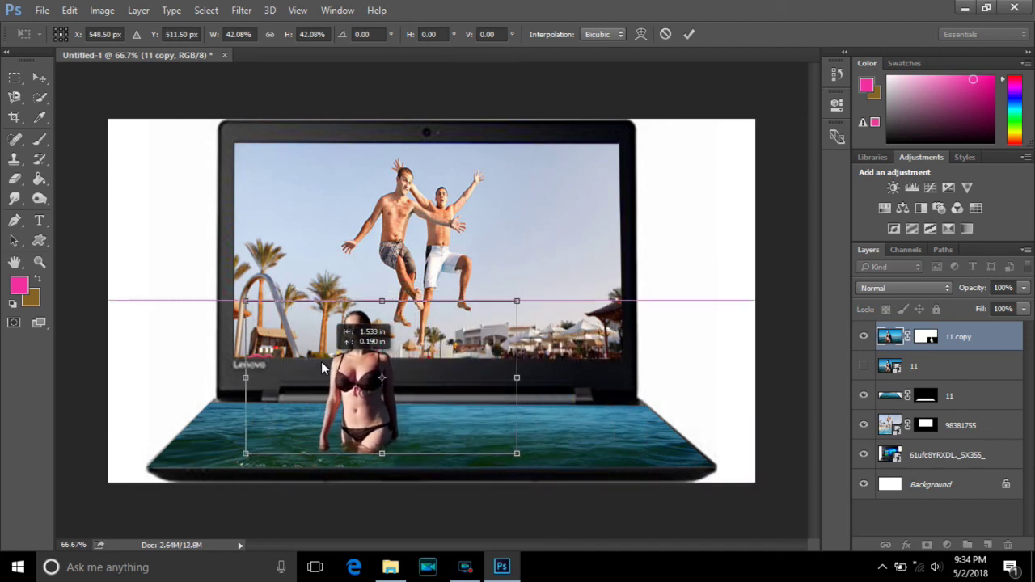
drag(331, 361, 321, 362)
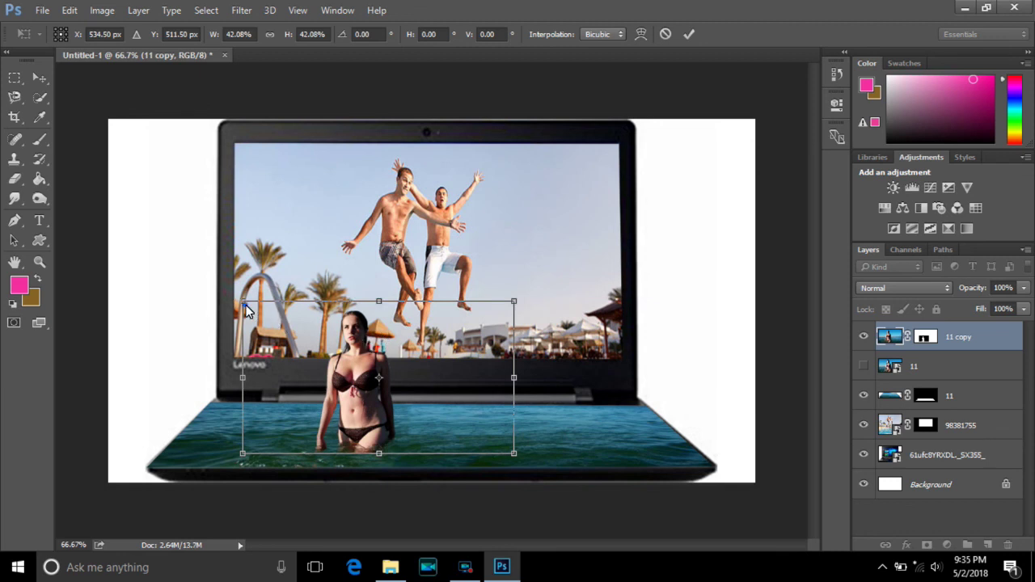
drag(246, 312, 256, 317)
drag(331, 349, 310, 340)
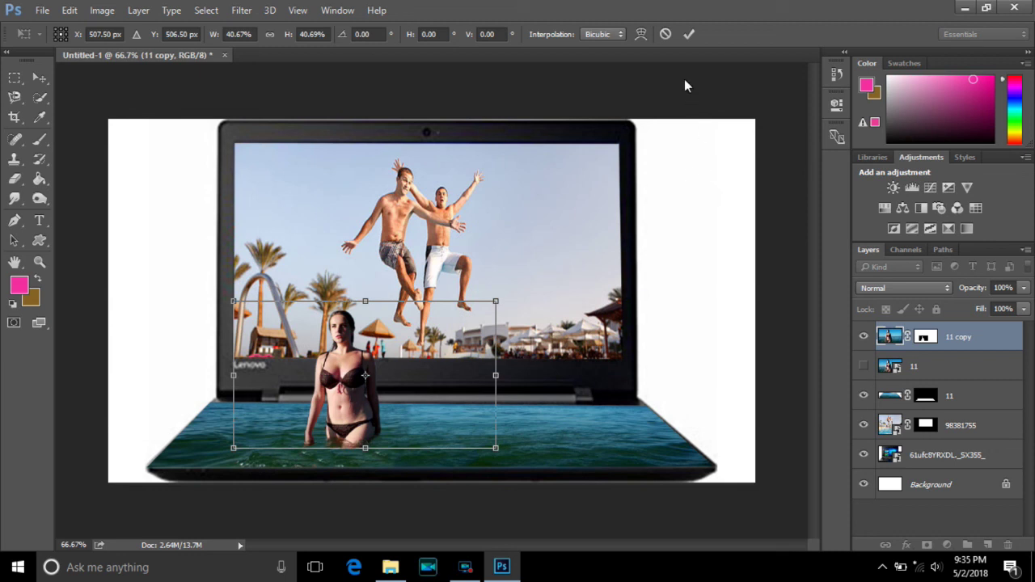
click(689, 34)
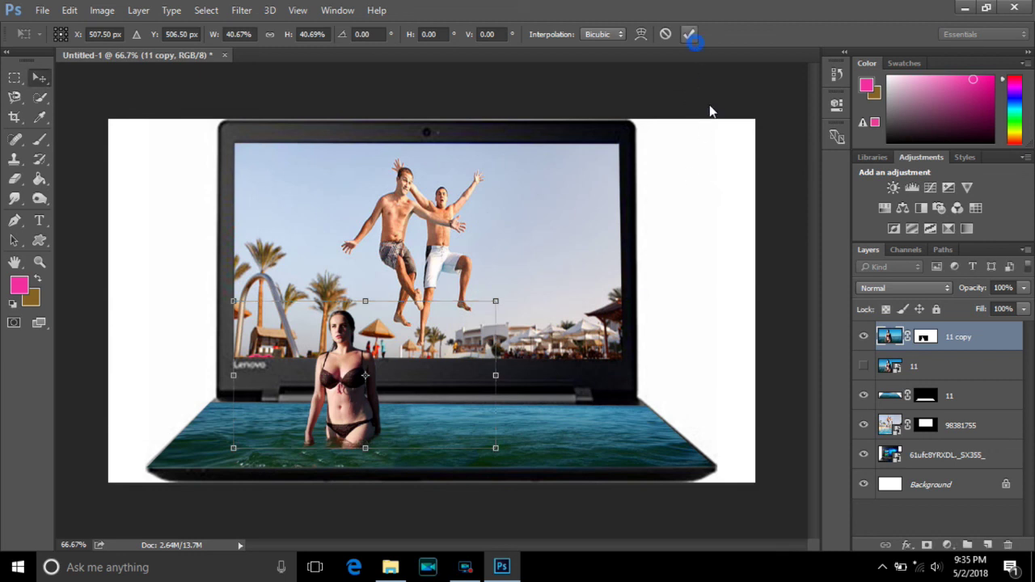
click(726, 182)
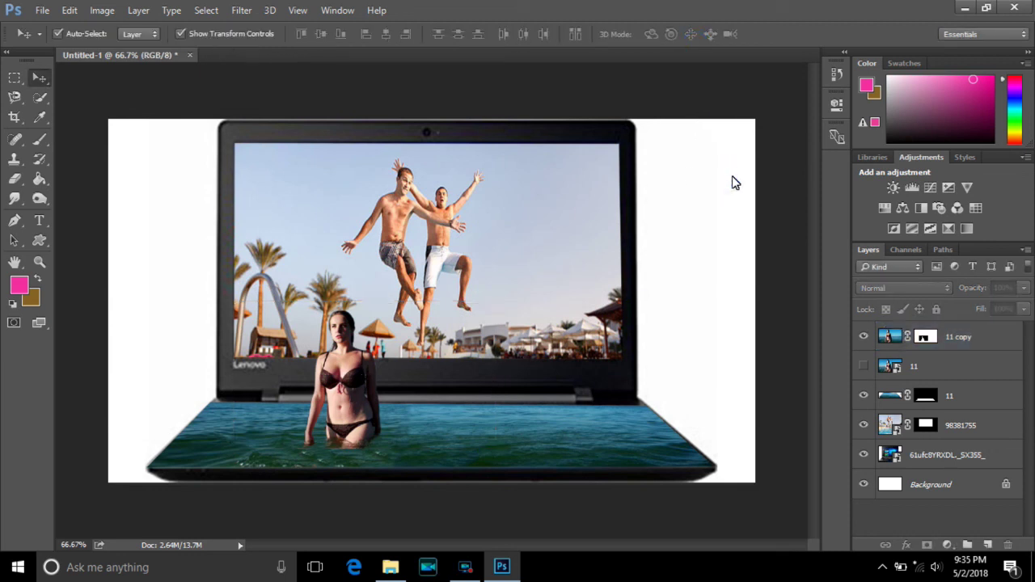